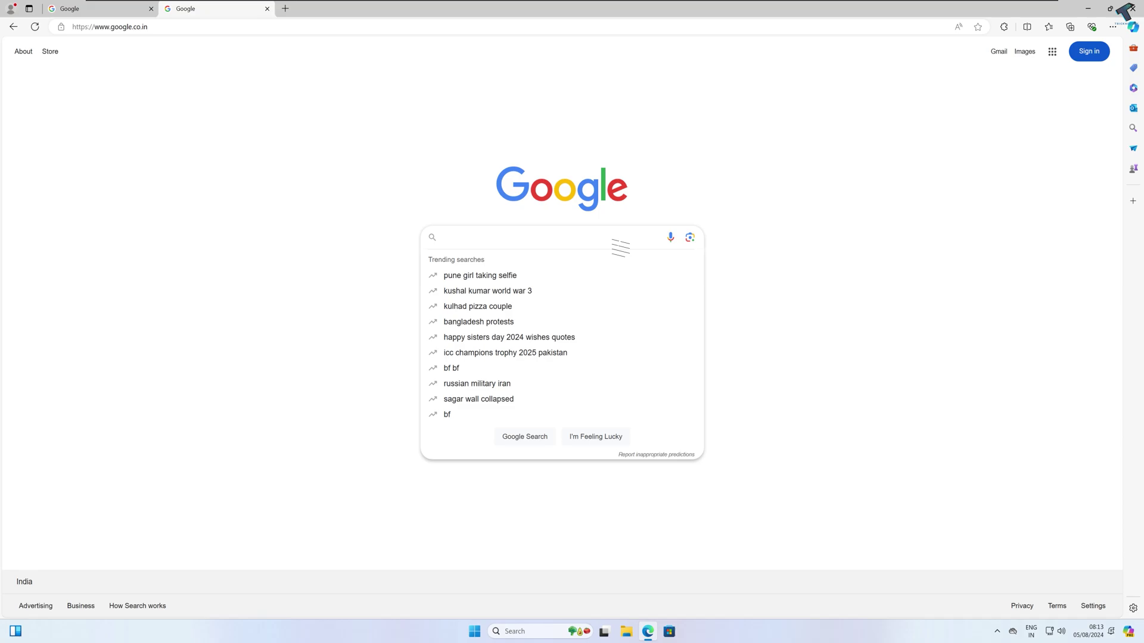
Step: Search Google for "oracle java download" and open Oracle's Java Downloads page
type("orac")
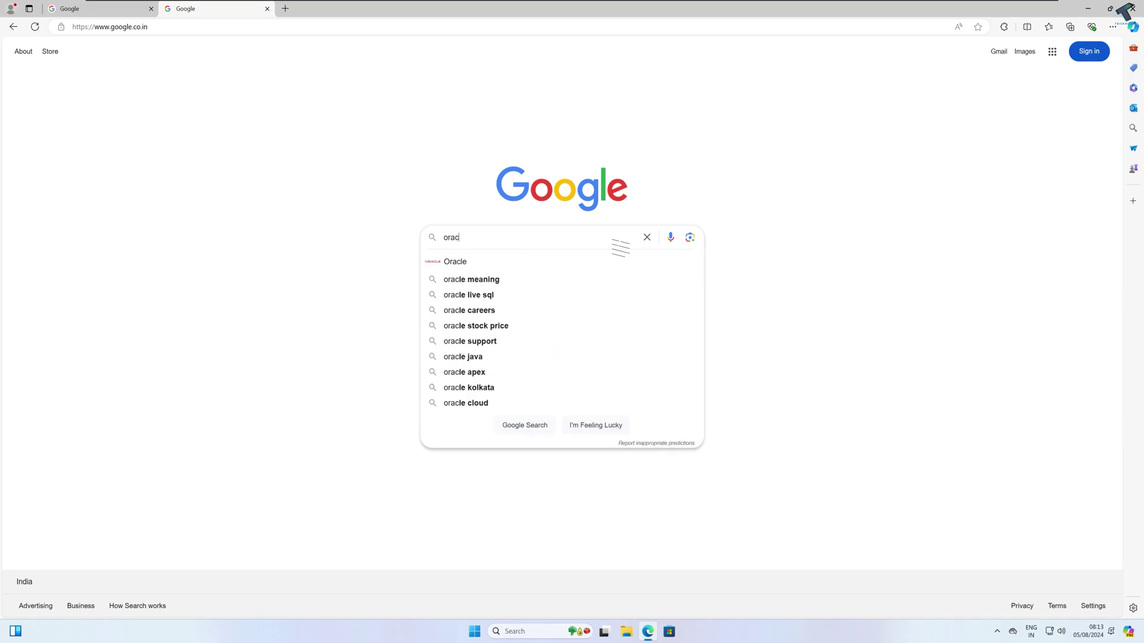
type("le java")
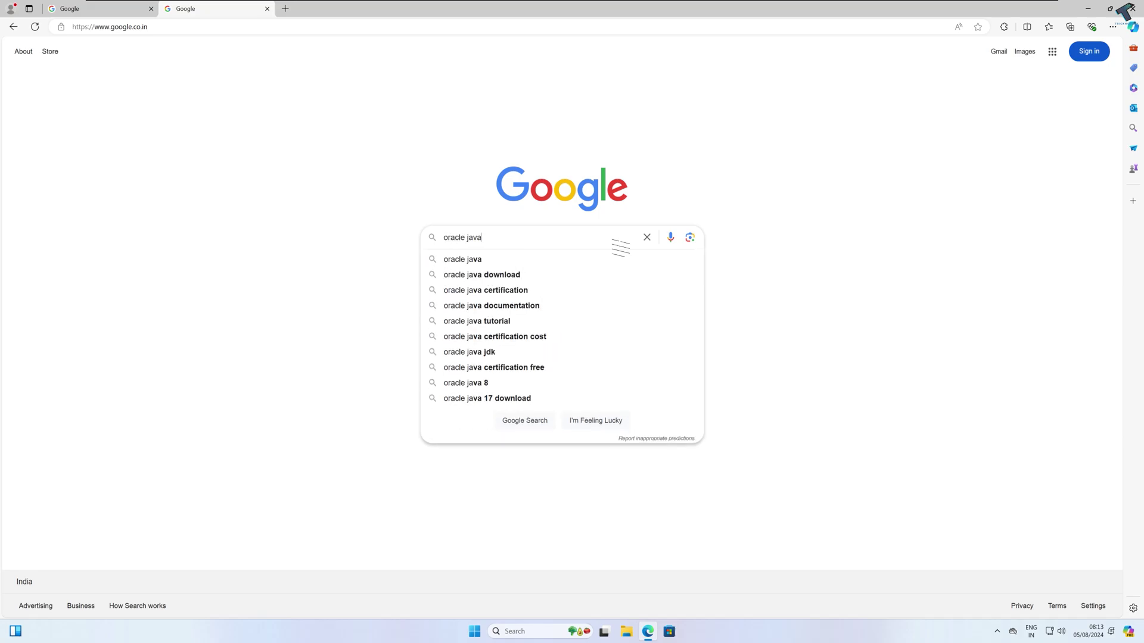
key("Return")
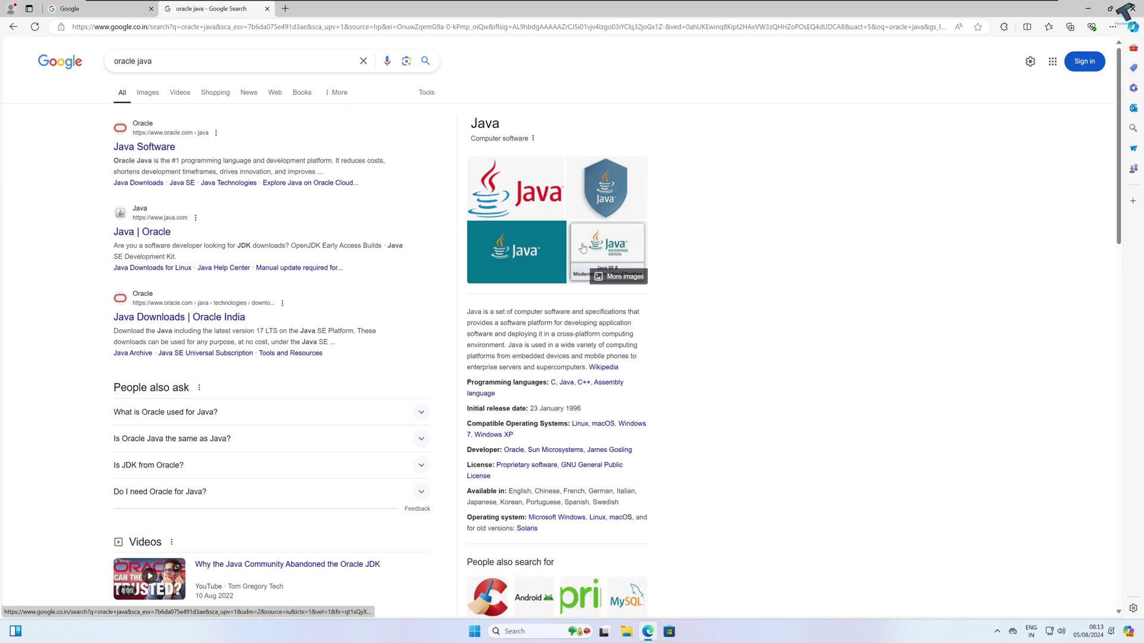
left_click(276, 62)
type("download")
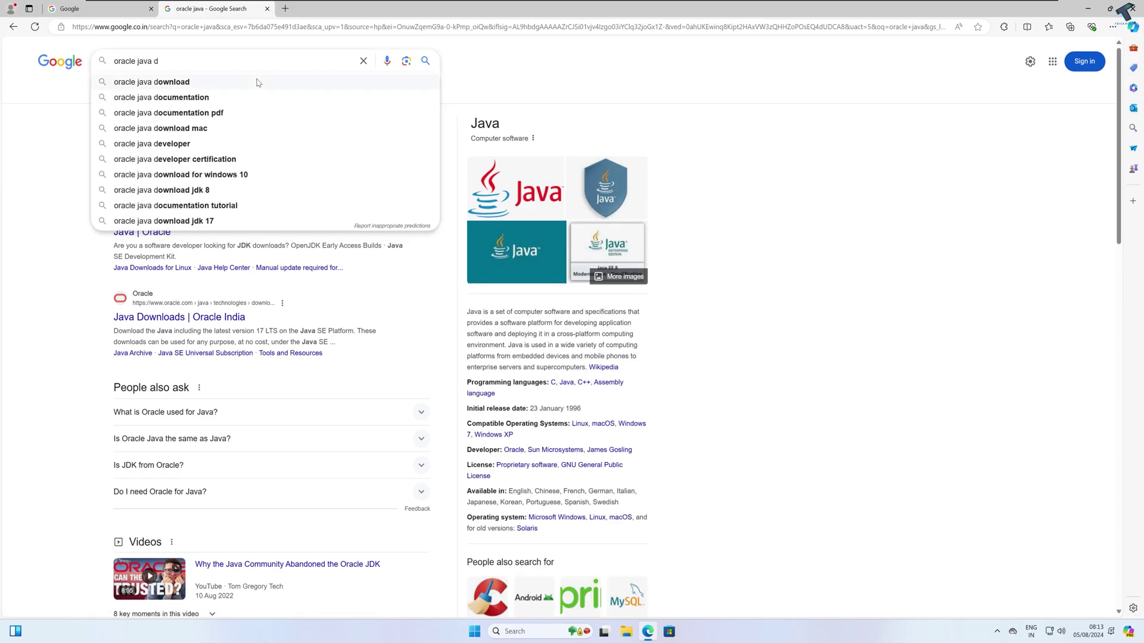
left_click(255, 82)
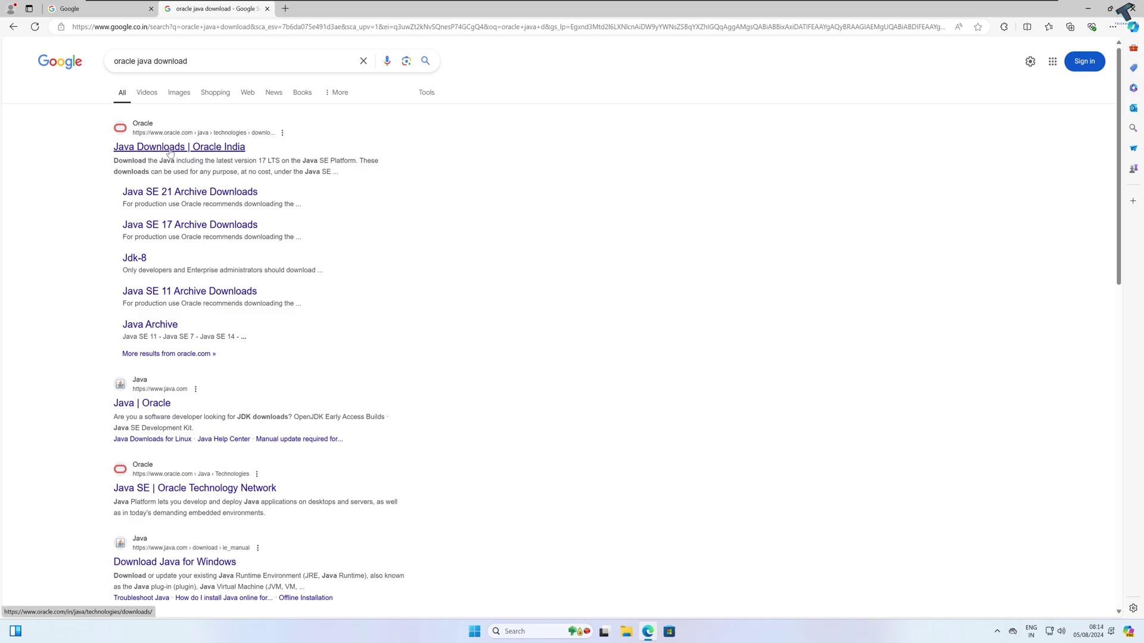
left_click(169, 152)
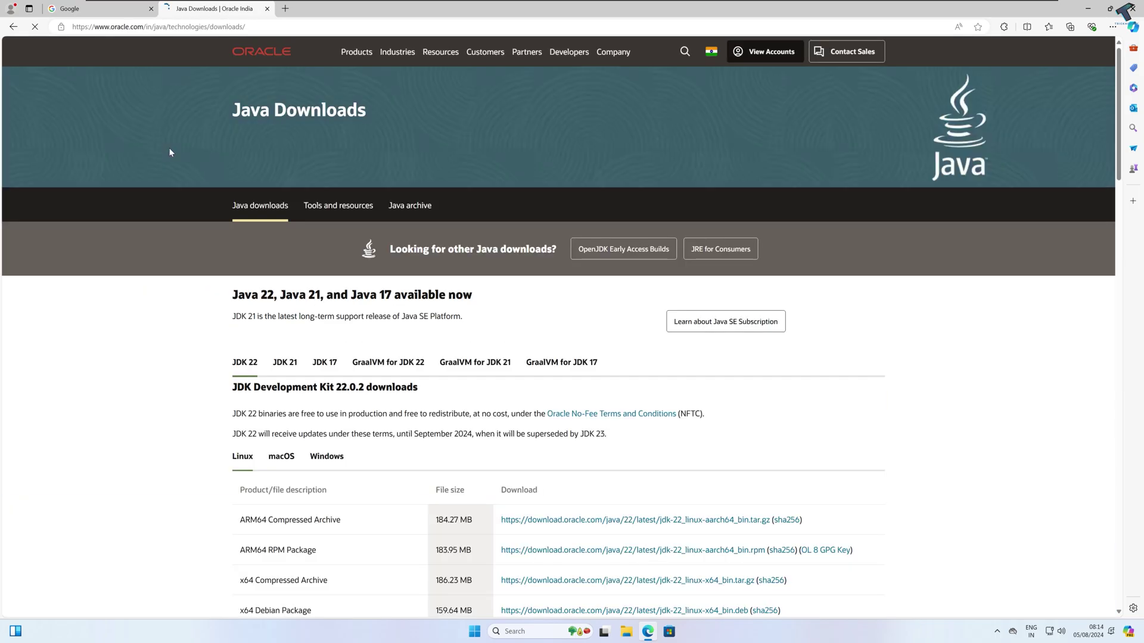
Step: Download the JDK 22 x64 Installer for Windows, jdk-22_windows-x64_bin.exe
scroll(169, 149, "down", 3)
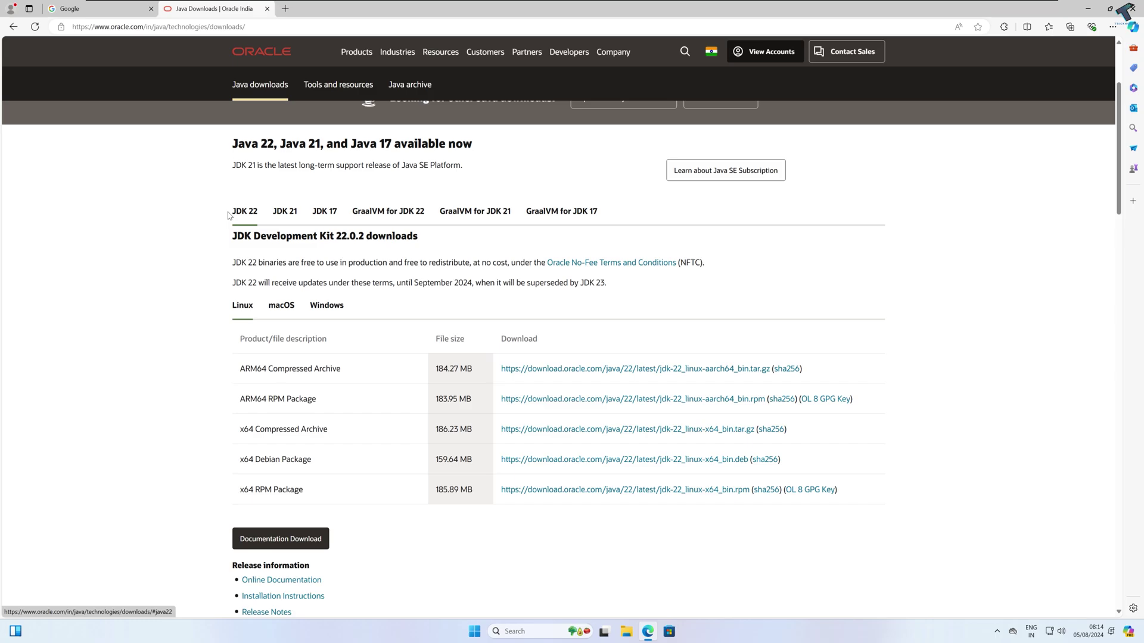
triple_click(245, 212)
left_click(224, 217)
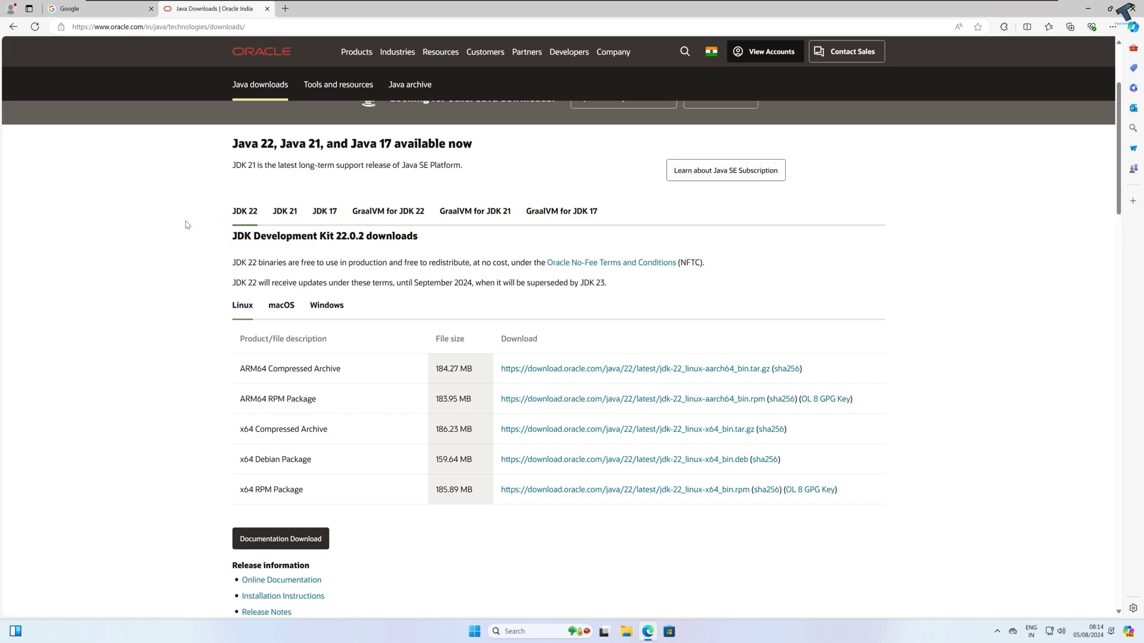
left_click(315, 306)
scroll(324, 333, "down", 1)
left_click_drag(240, 349, 235, 385)
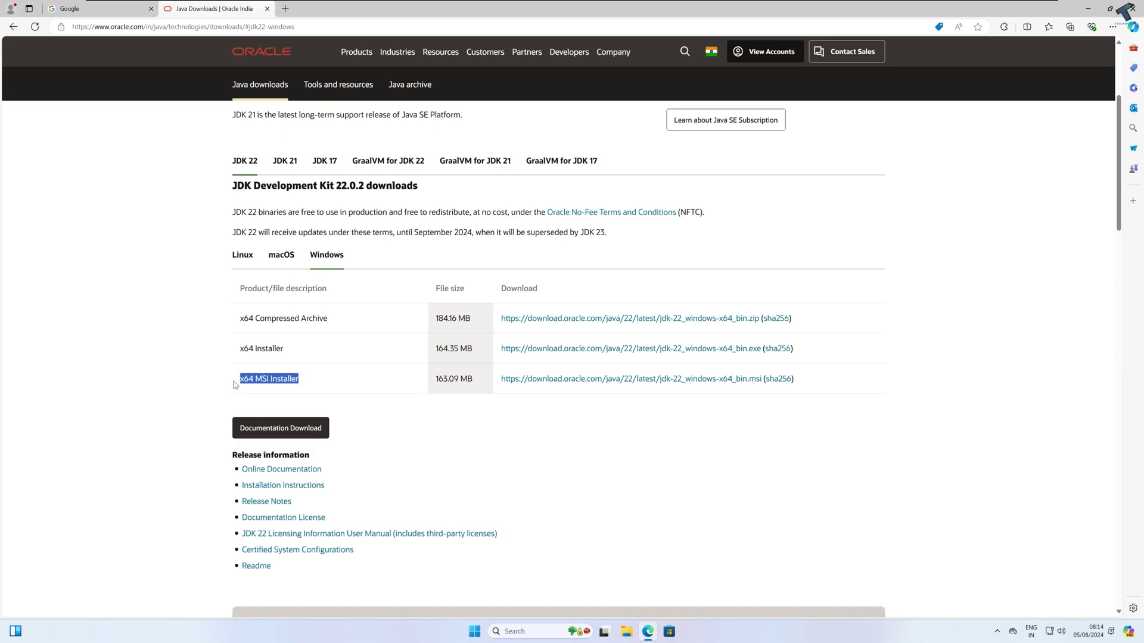
left_click_drag(324, 359, 239, 351)
left_click(701, 351)
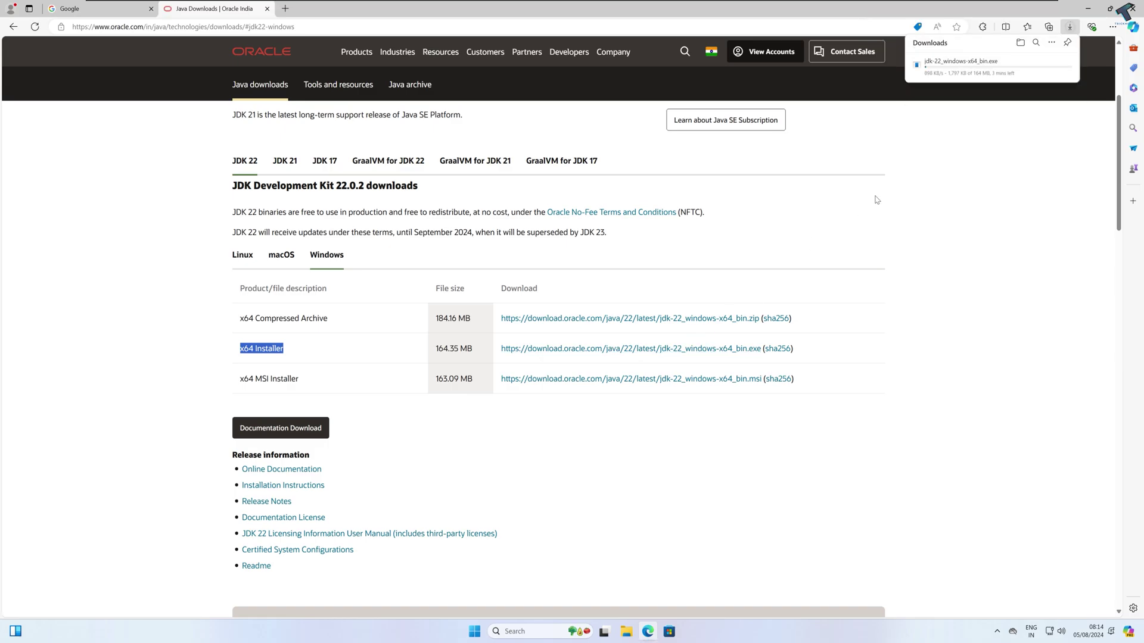
mouse_move(943, 67)
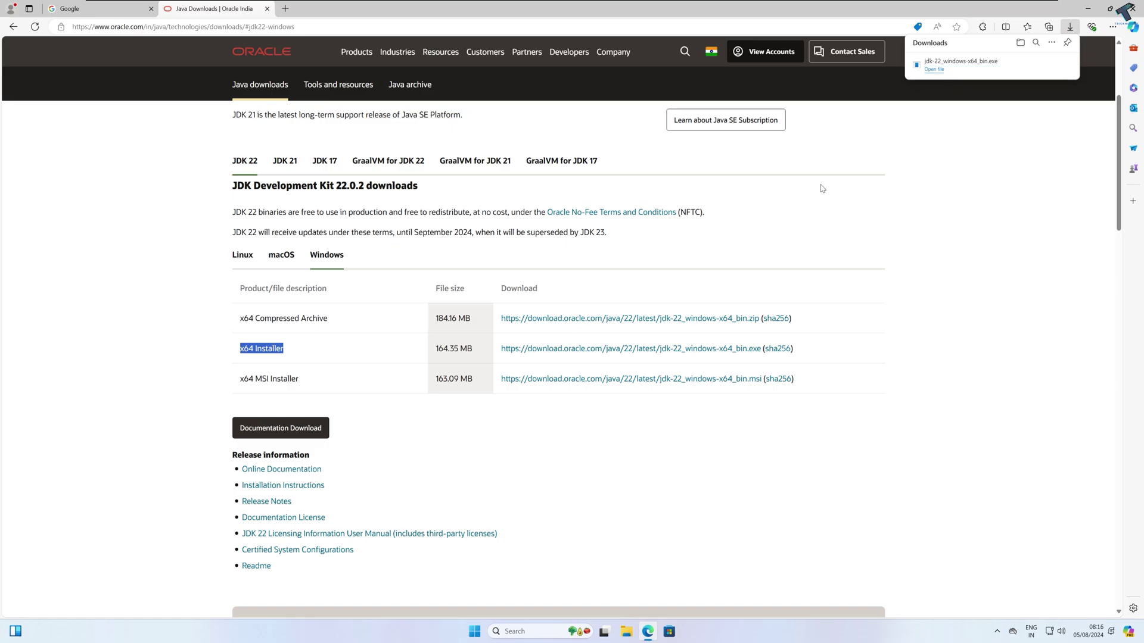
Step: Run the downloaded JDK installer, allow it to make changes, and install it to the default folder C:\Program Files\Java\jdk-22\
left_click(929, 72)
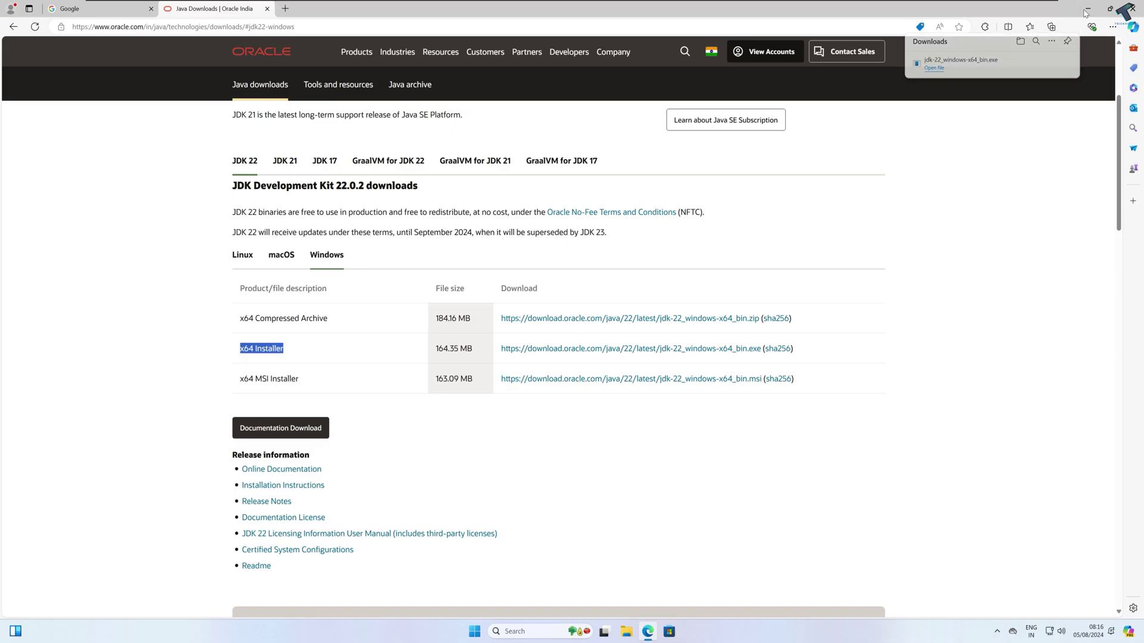
left_click(1085, 8)
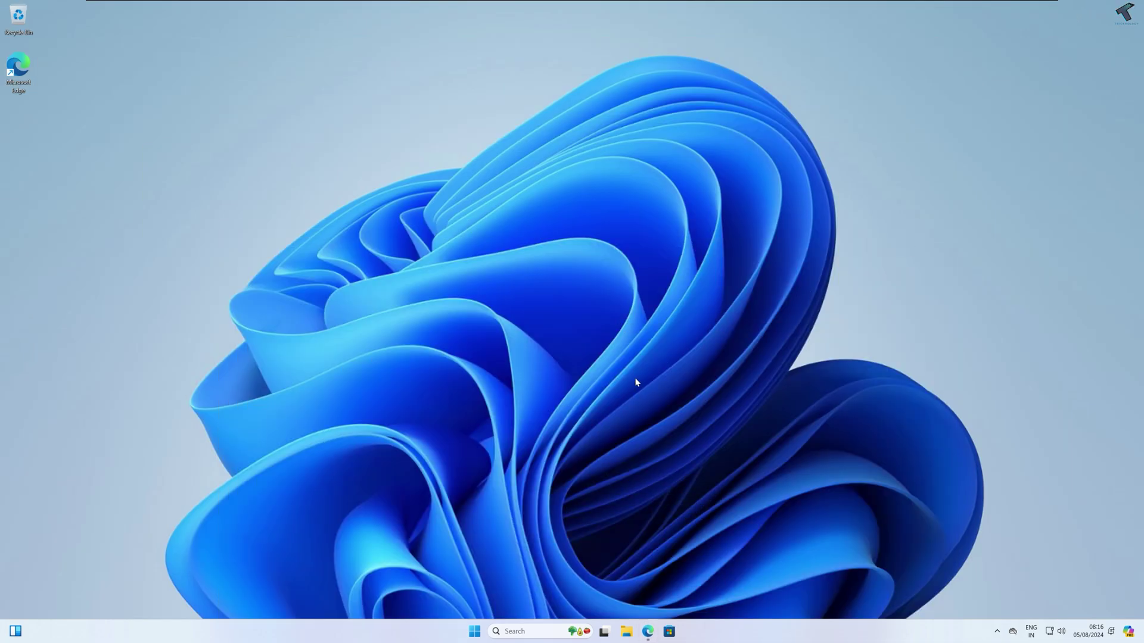
left_click(648, 631)
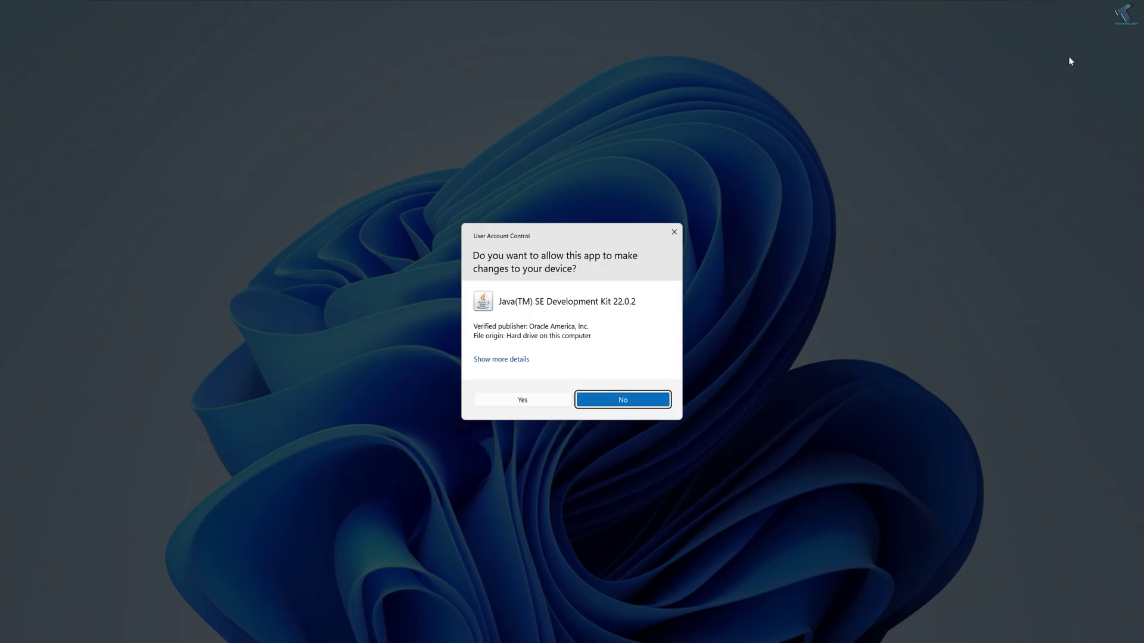
left_click(521, 401)
key("super+d")
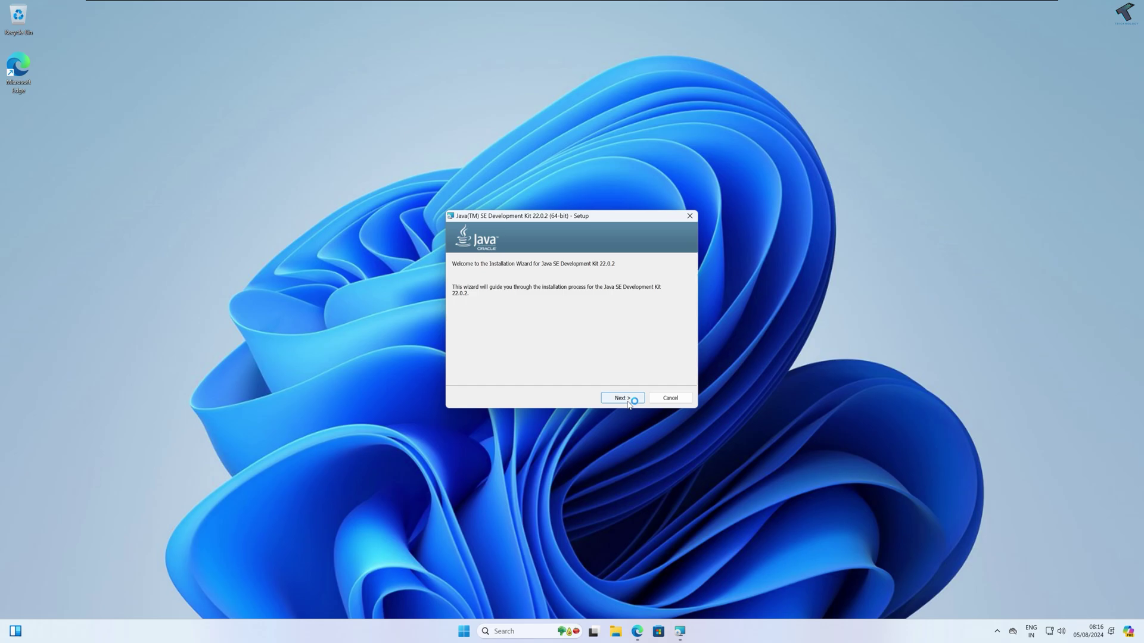
left_click(627, 401)
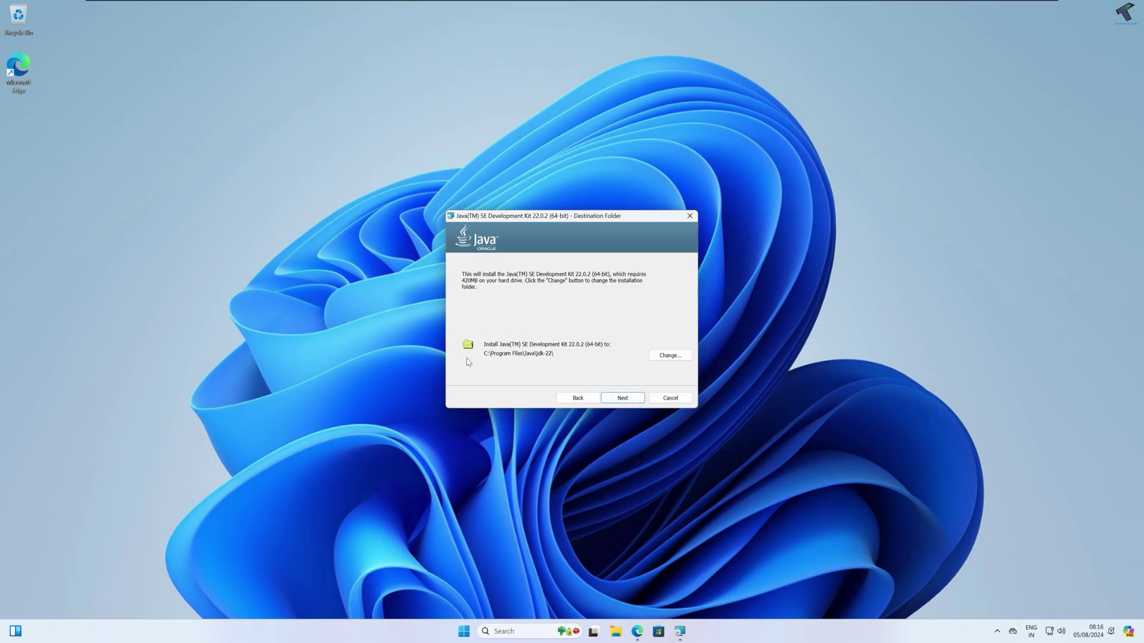
left_click(621, 398)
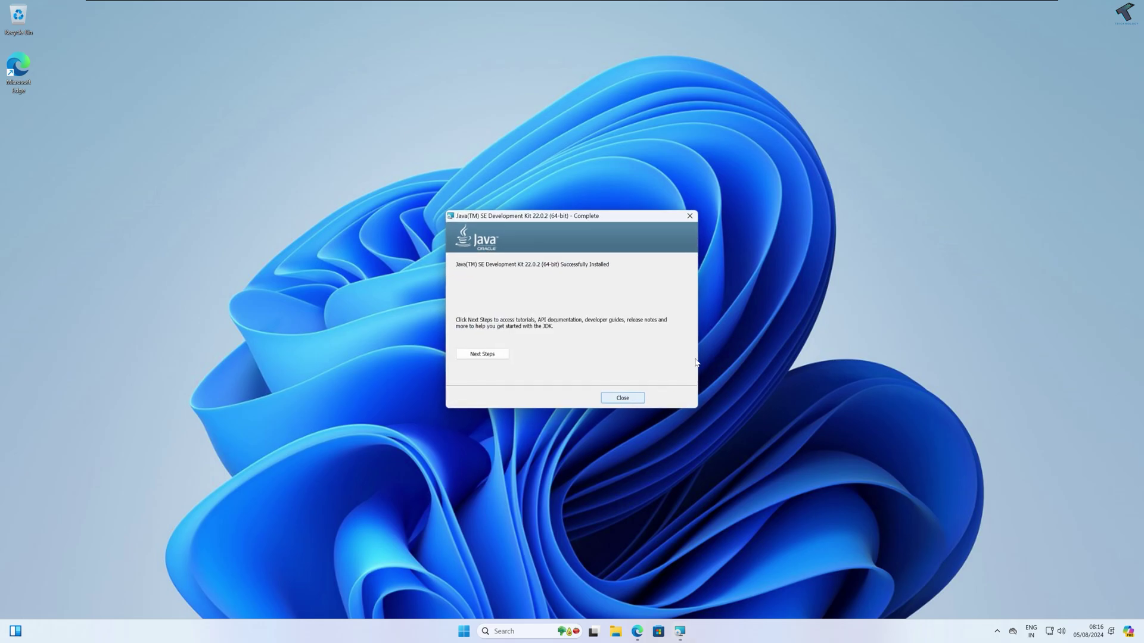
left_click(636, 399)
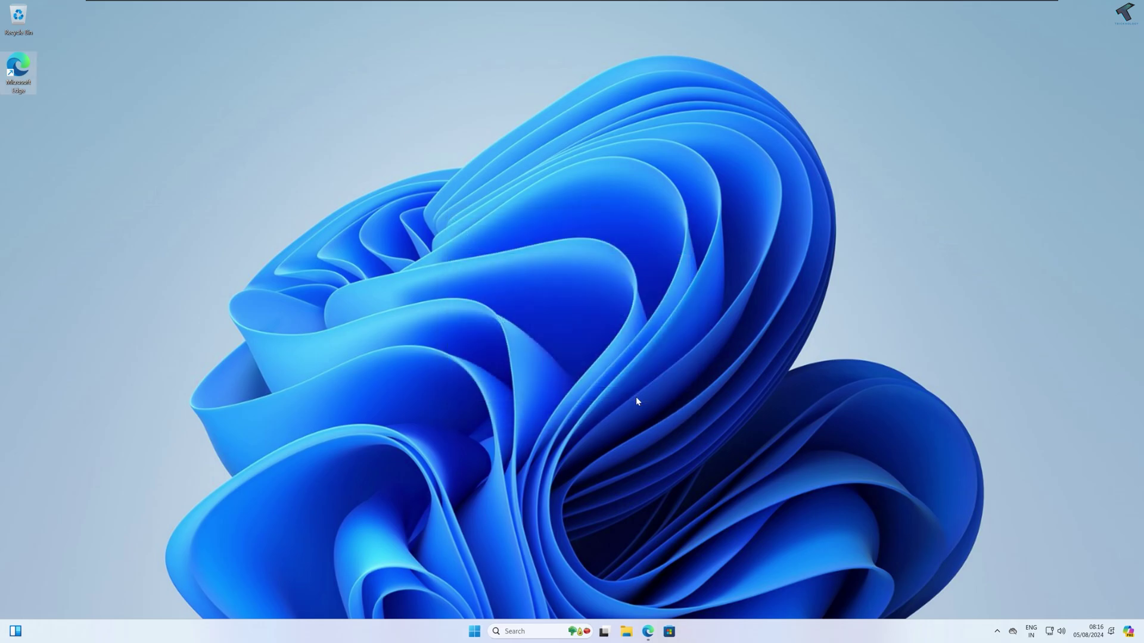
Step: Open the About page of the System section in Windows Settings
right_click(475, 630)
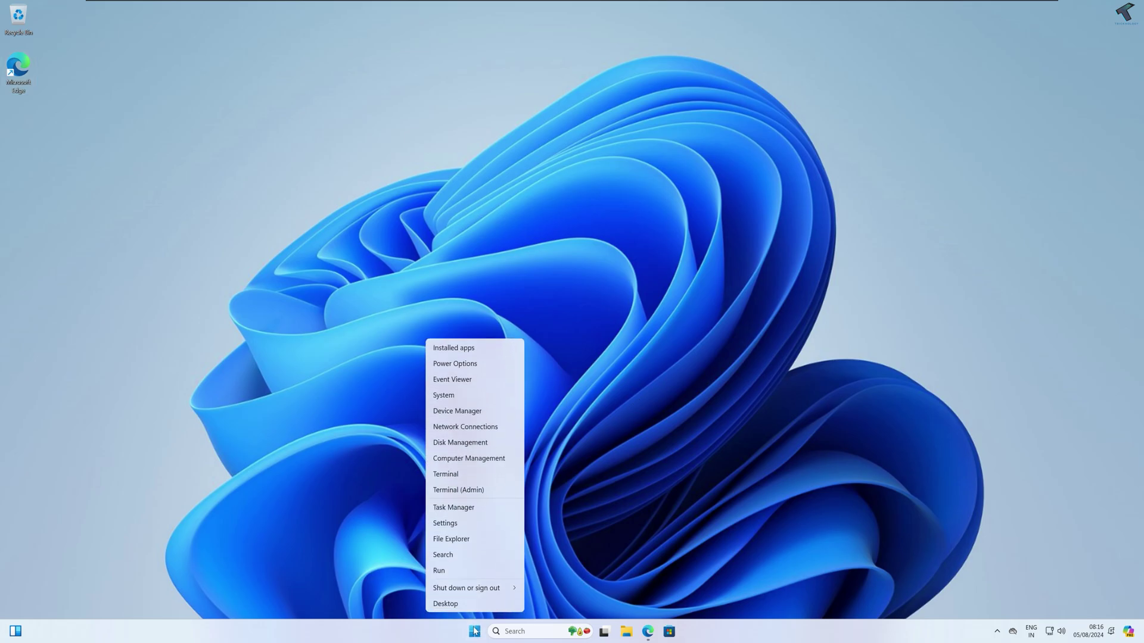
left_click(478, 523)
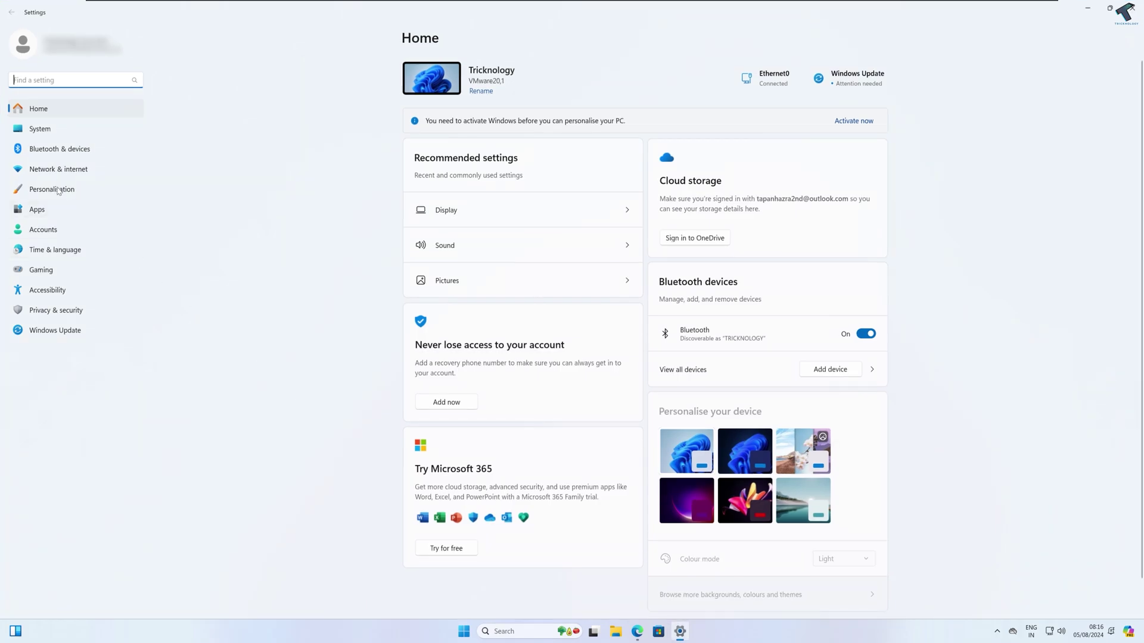
left_click(47, 130)
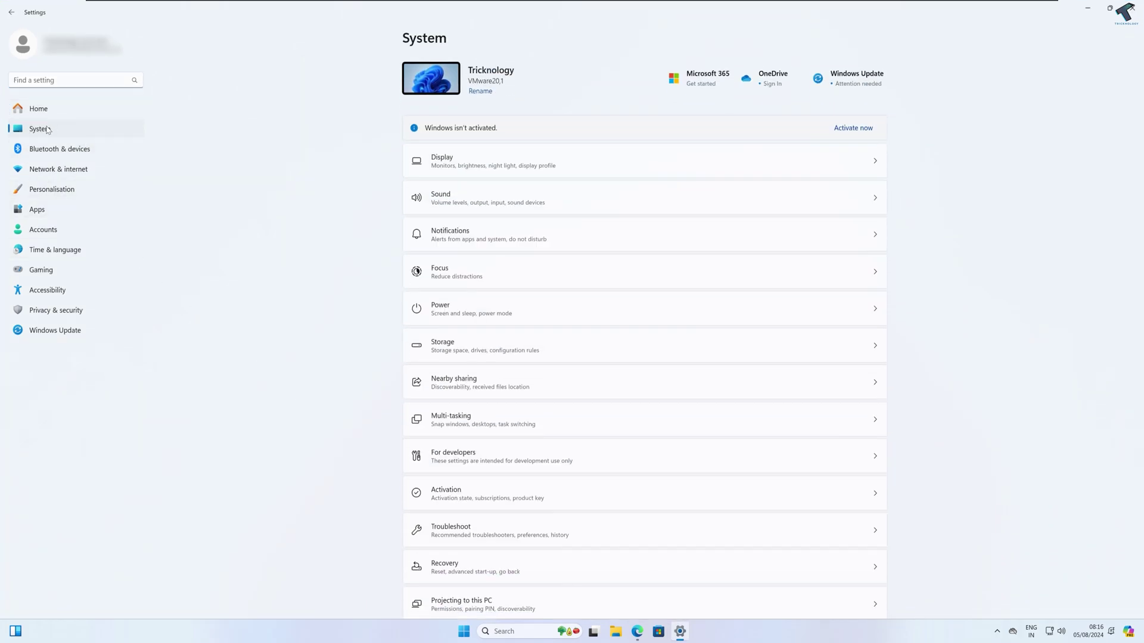
scroll(523, 273, "down", 4)
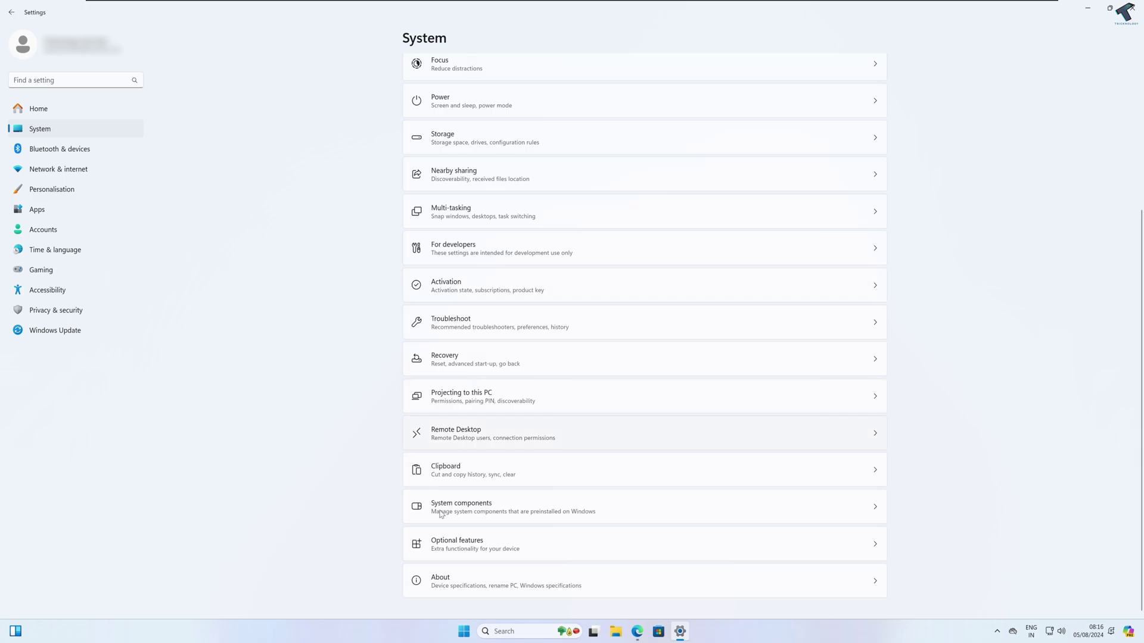
left_click(444, 585)
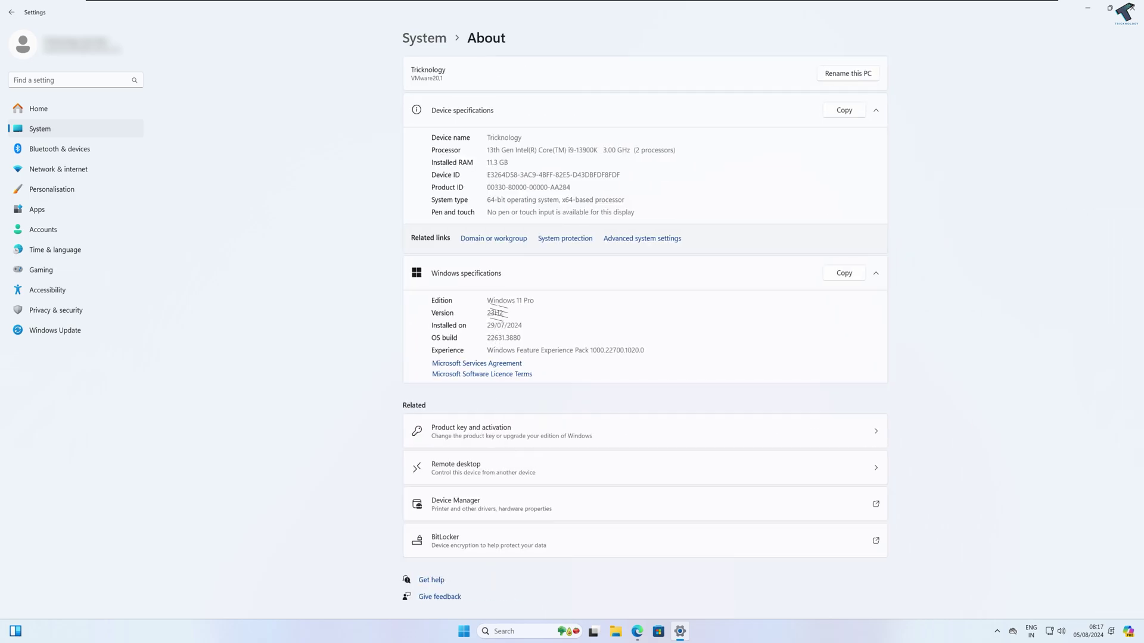
Step: Open the Environment Variables dialog from the advanced system settings and close the Settings window
left_click(653, 241)
left_click_drag(220, 104, 703, 144)
left_click(1128, 19)
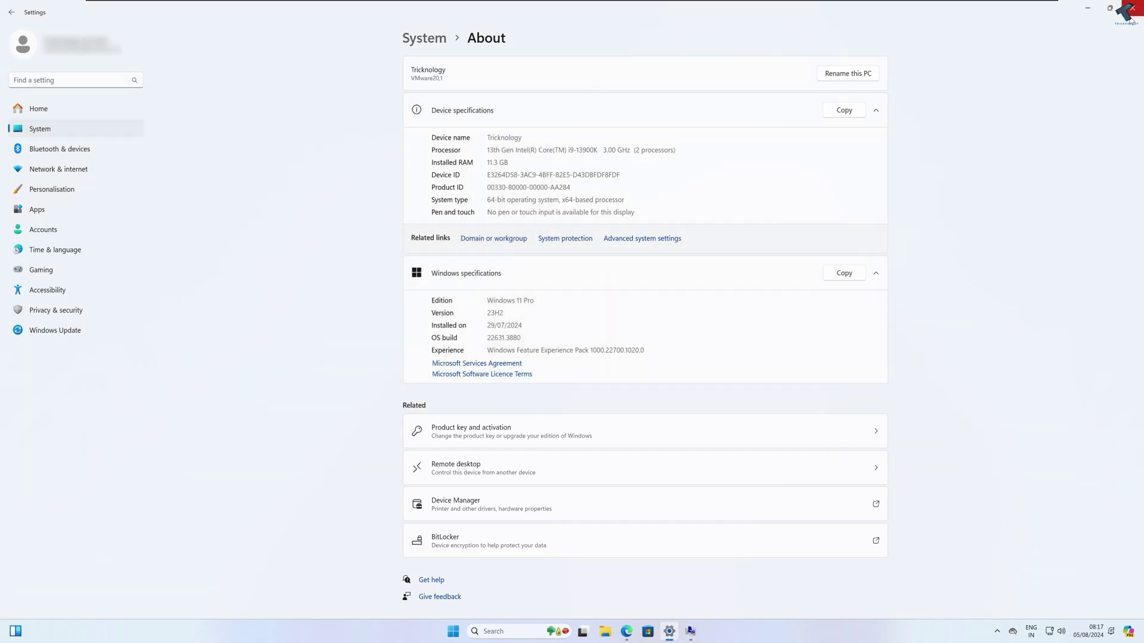
left_click(1132, 8)
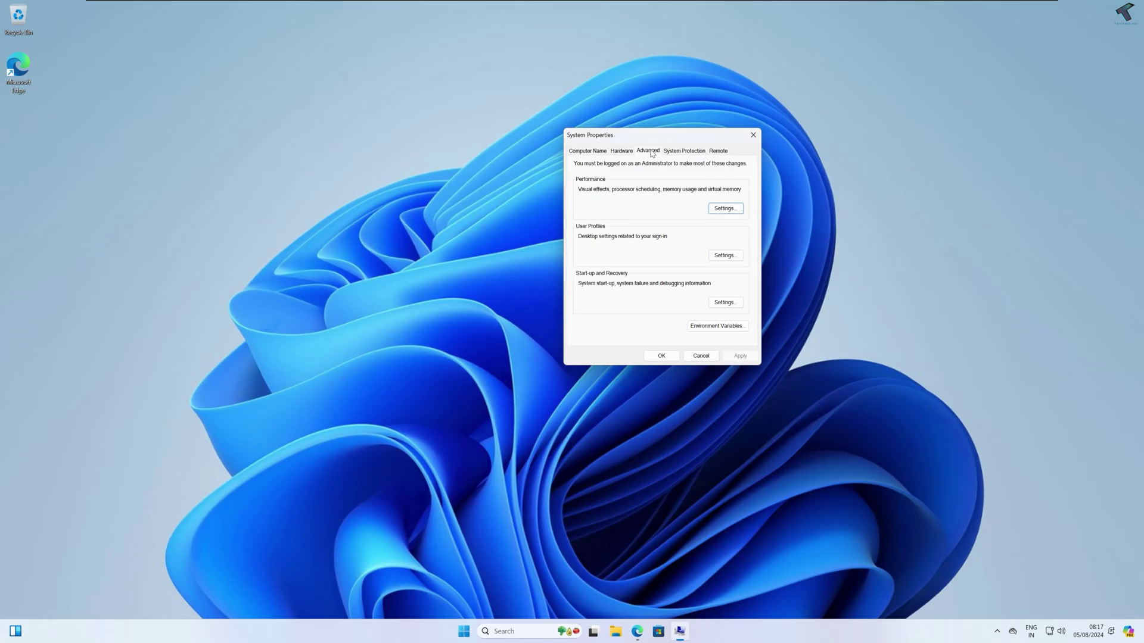
left_click(738, 332)
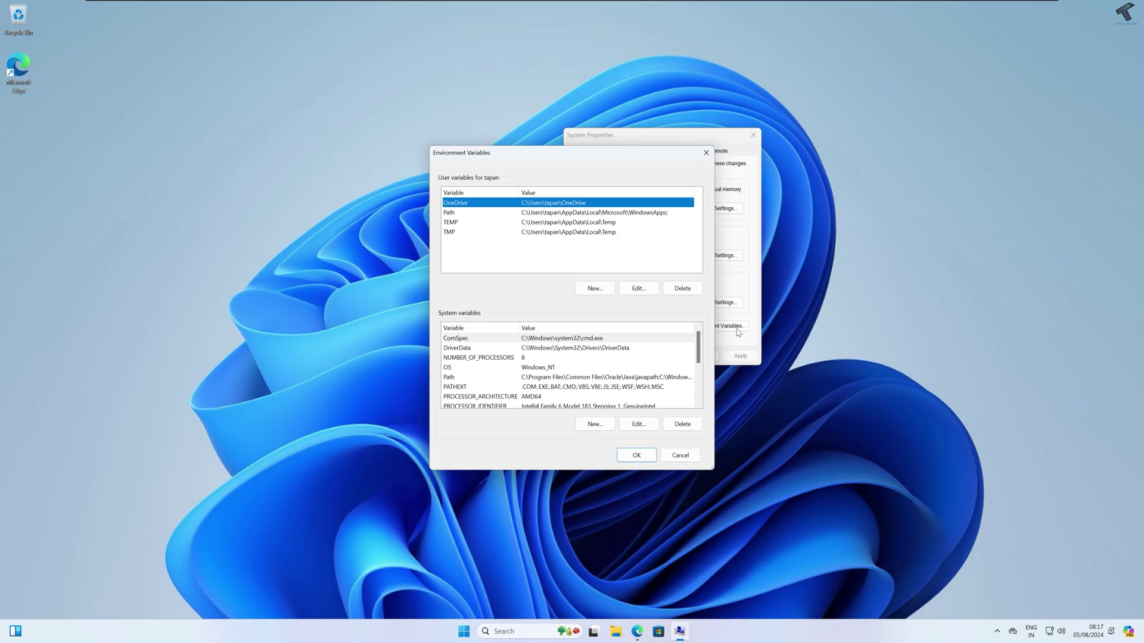
left_click_drag(608, 155, 596, 149)
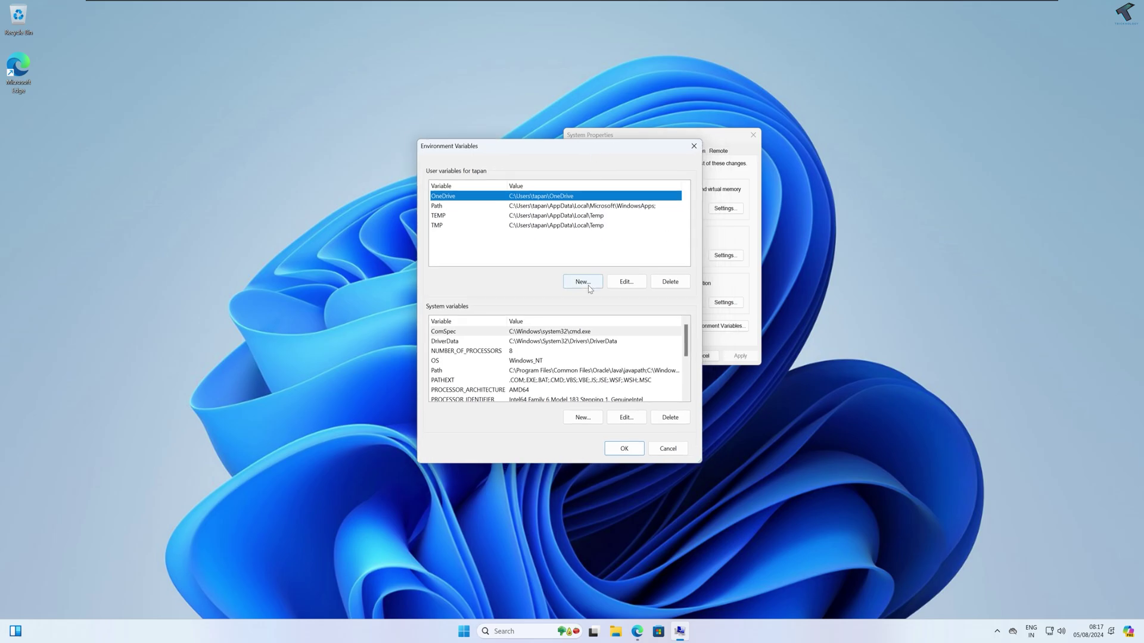
Step: Open the folder C:\Program Files\Java\jdk-22 in File Explorer, then return to the Environment Variables dialog
left_click(615, 631)
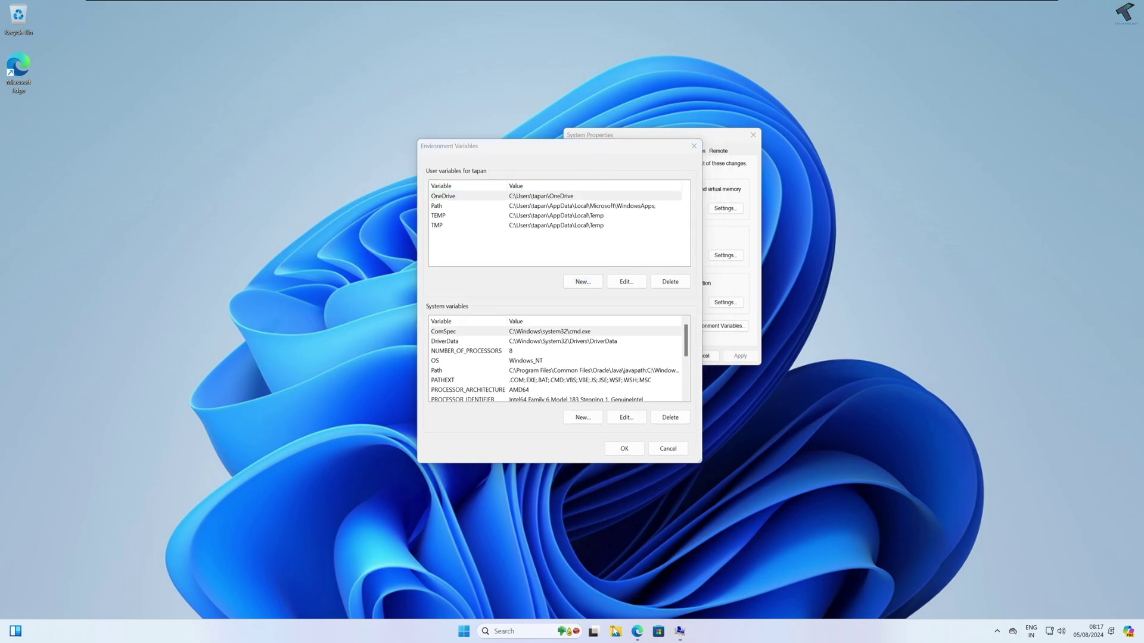
left_click(343, 417)
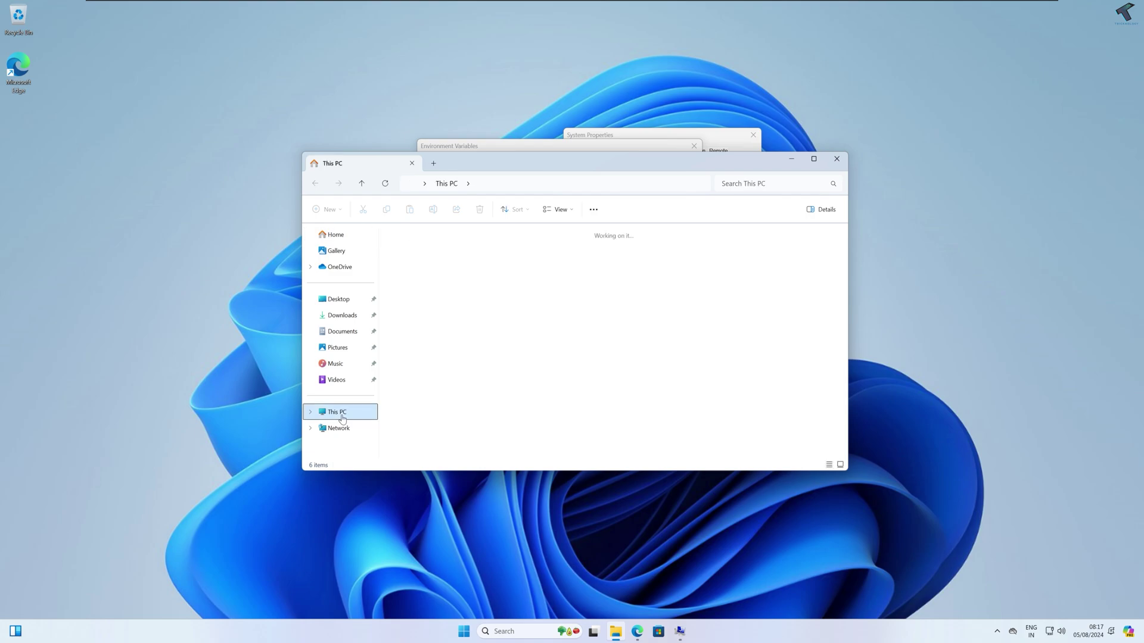
double_click(487, 263)
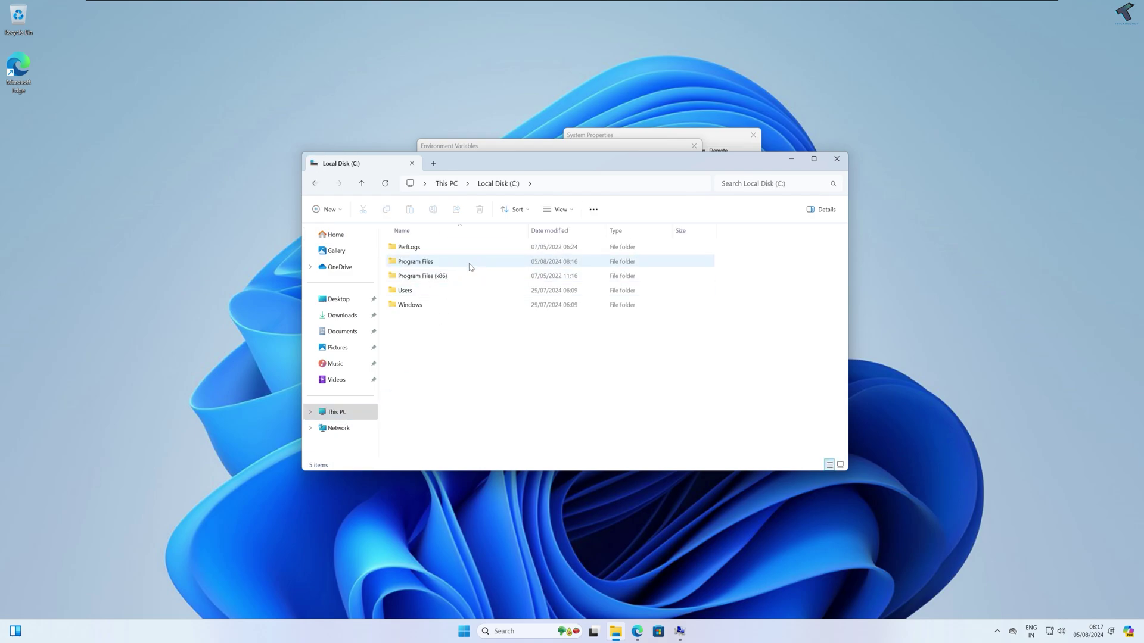
double_click(459, 268)
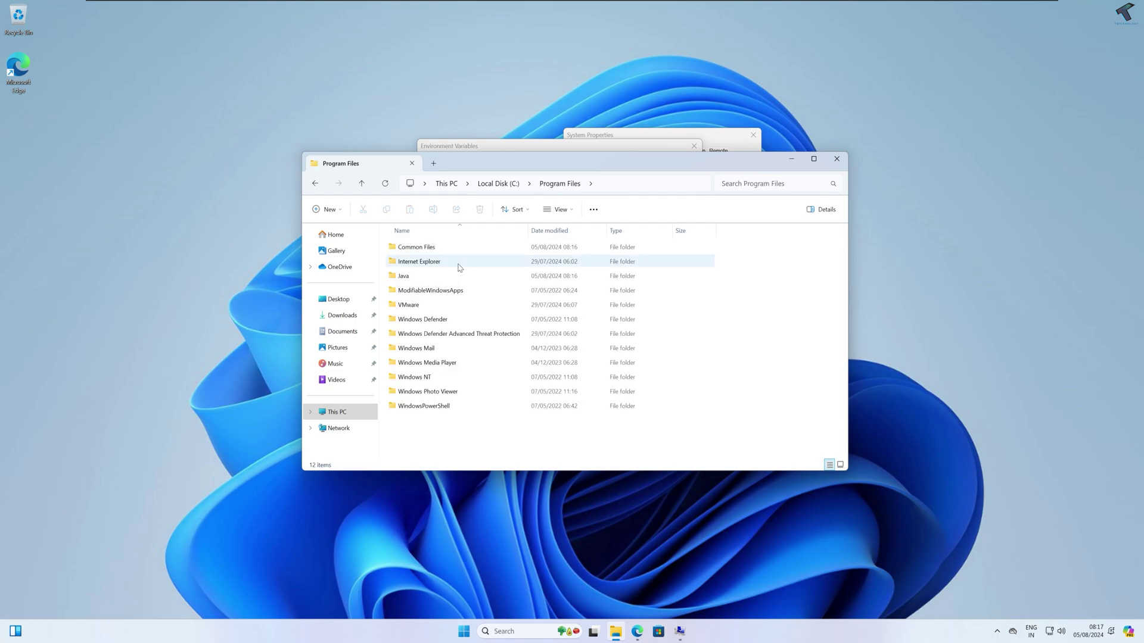
left_click(416, 278)
double_click(415, 278)
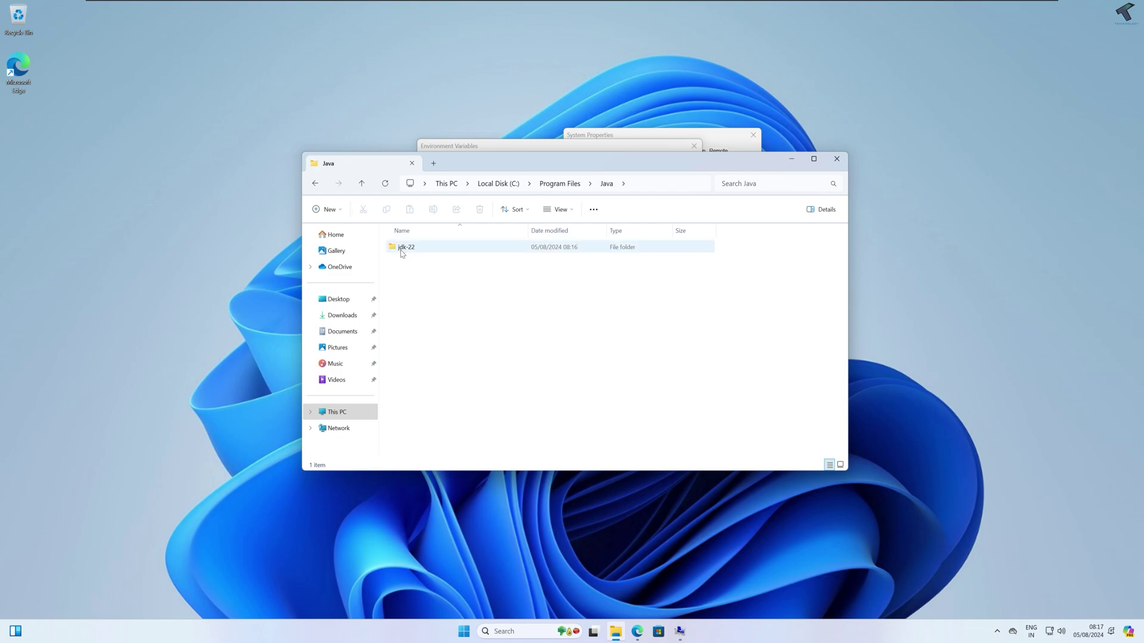
left_click(404, 250)
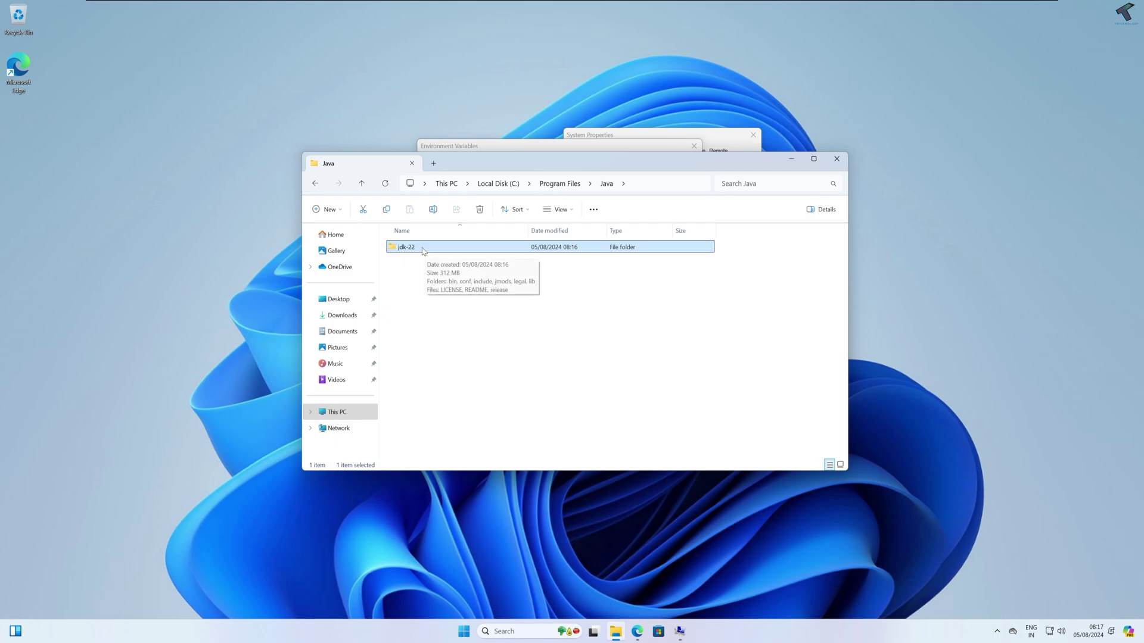
double_click(422, 251)
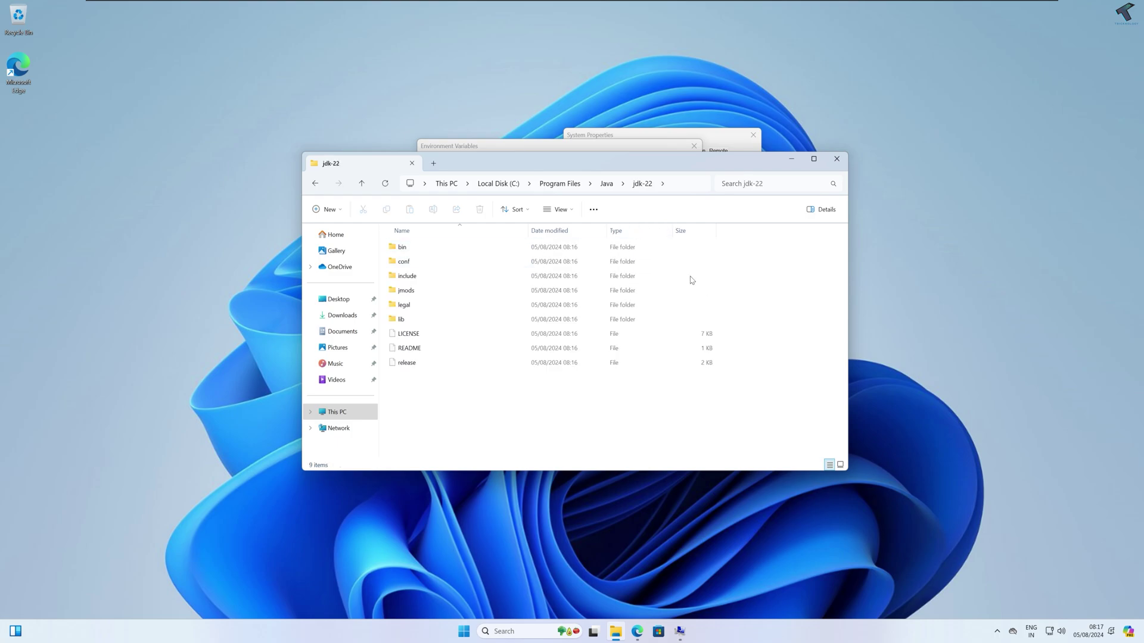
left_click(684, 629)
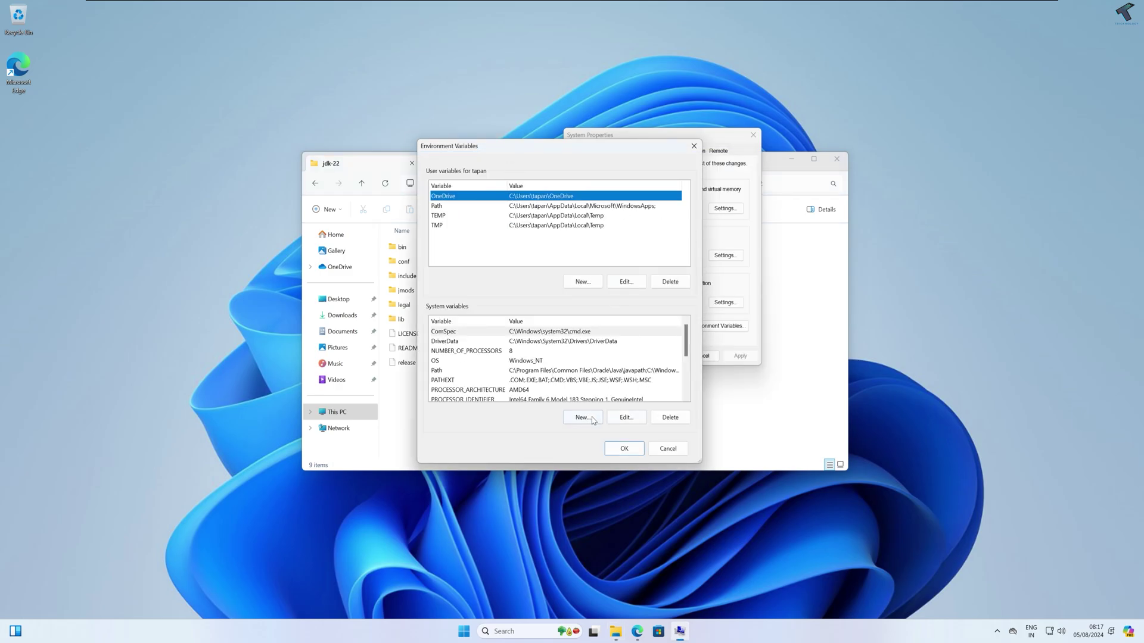
Step: Start a new system variable named JAVA_HOME and copy the jdk-22 folder's path from File Explorer
left_click(583, 418)
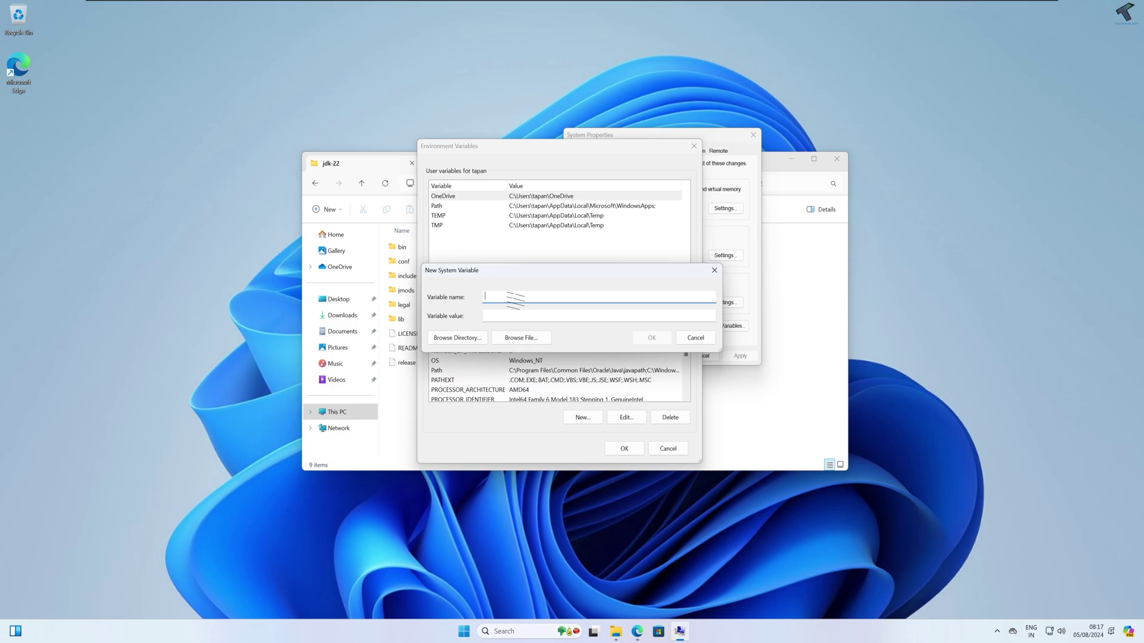
type("JAVA_HOME")
left_click(377, 167)
left_click(682, 188)
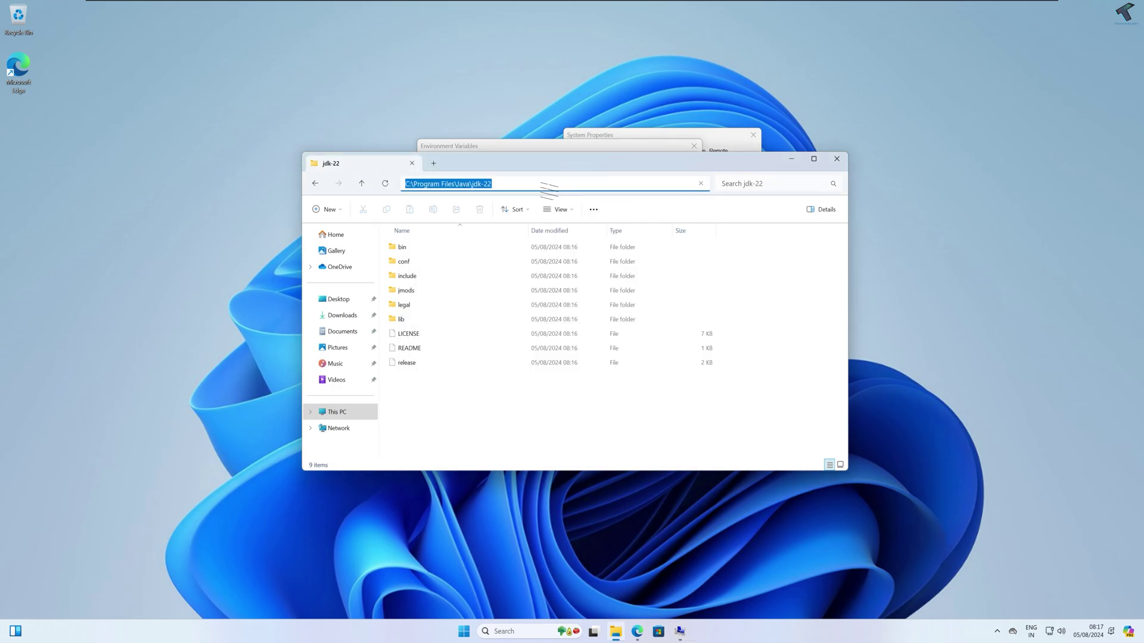
right_click(492, 185)
left_click(508, 212)
left_click(579, 149)
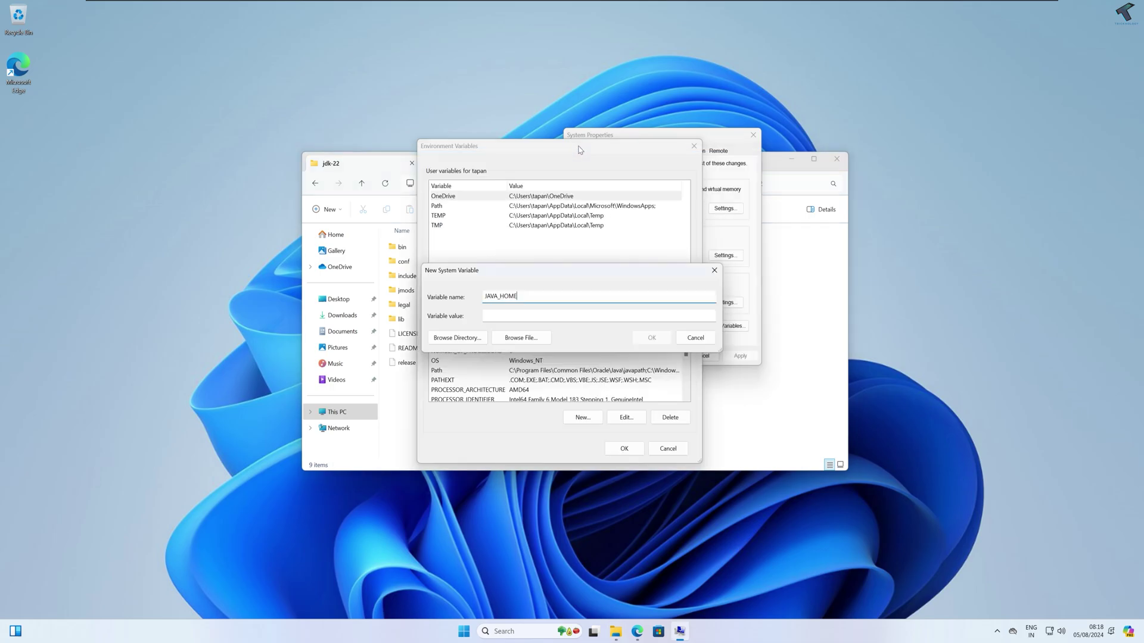
Step: Set the JAVA_HOME variable's value to C:\Program Files\Java\jdk-22 and save the new variable
left_click(383, 168)
left_click(500, 184)
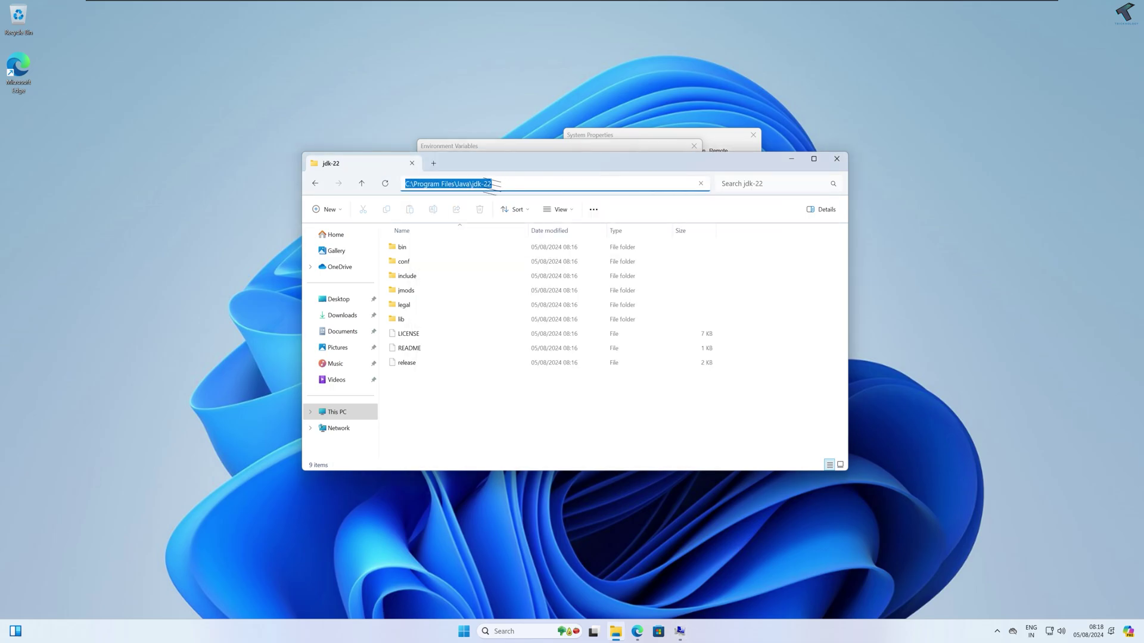
left_click(533, 148)
left_click(535, 312)
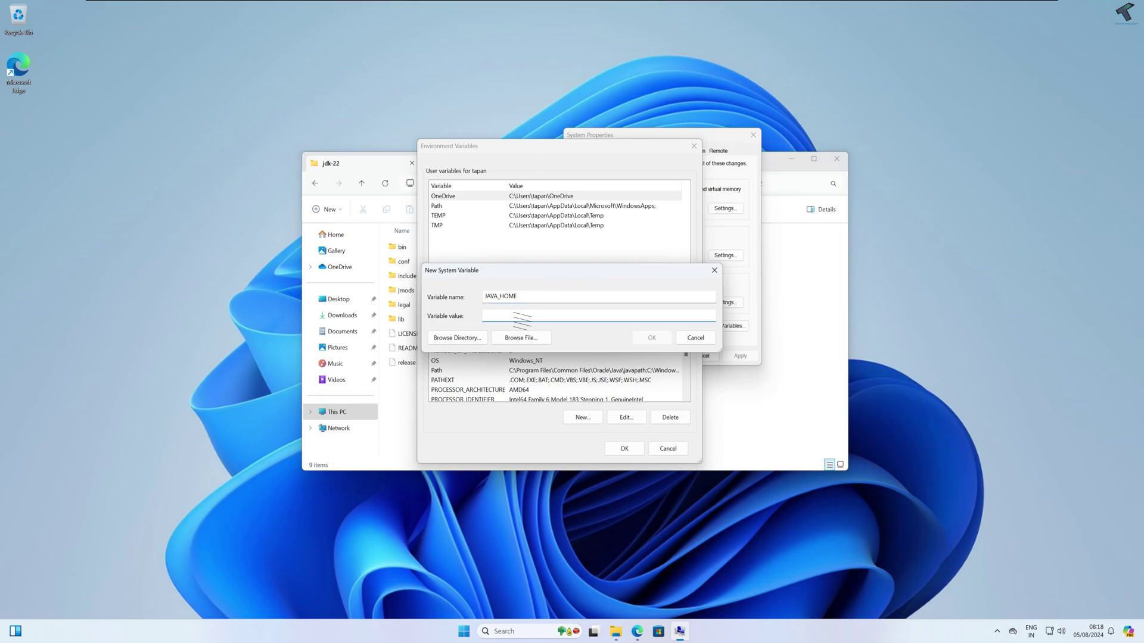
key("ctrl+v")
left_click(651, 341)
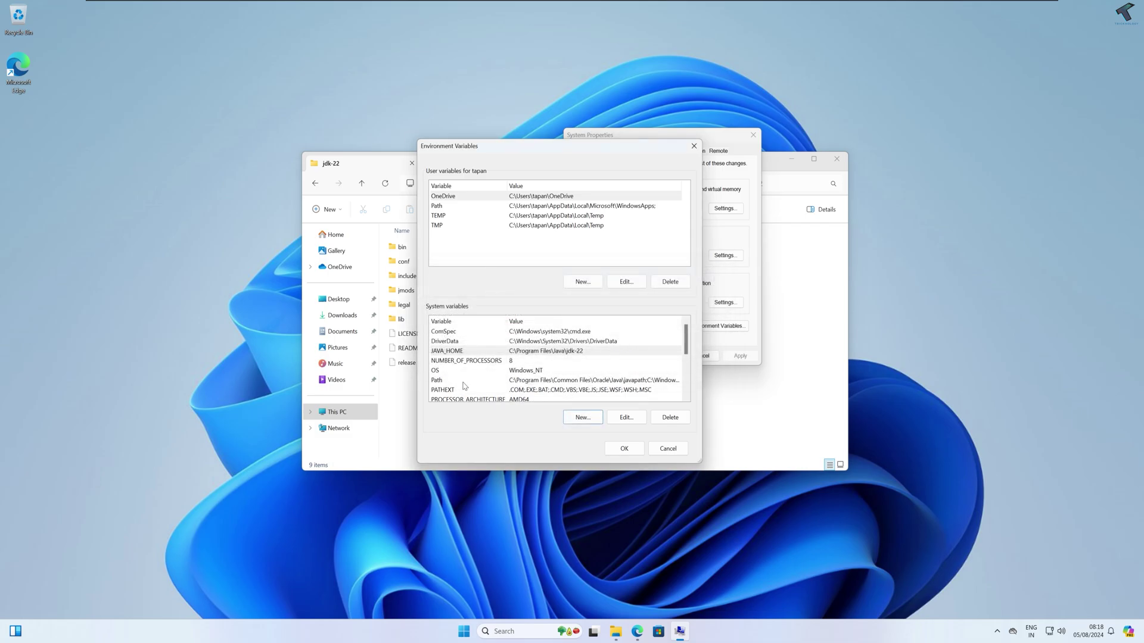
Step: Open the system Path variable for editing and copy the path of the bin folder inside jdk-22 from File Explorer
left_click(438, 382)
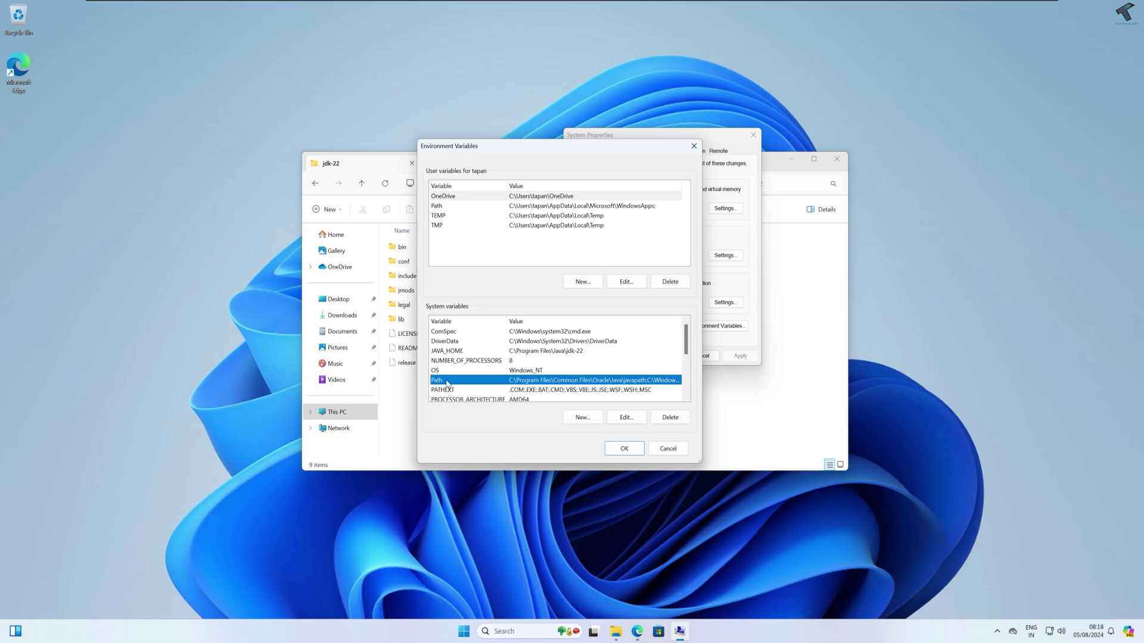
left_click(632, 423)
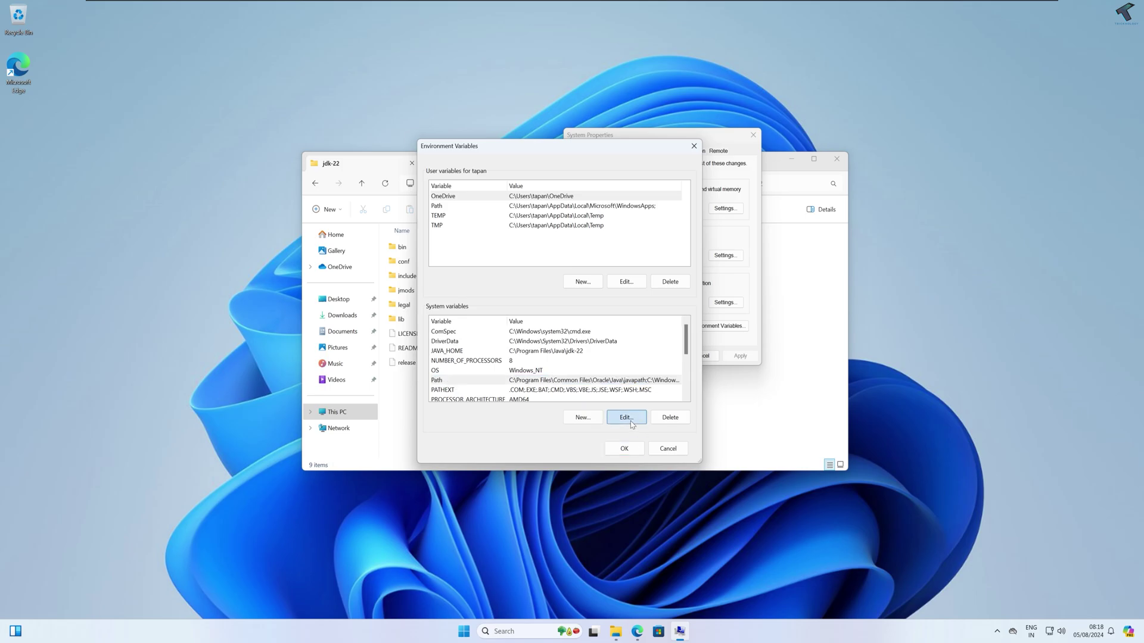
left_click(572, 283)
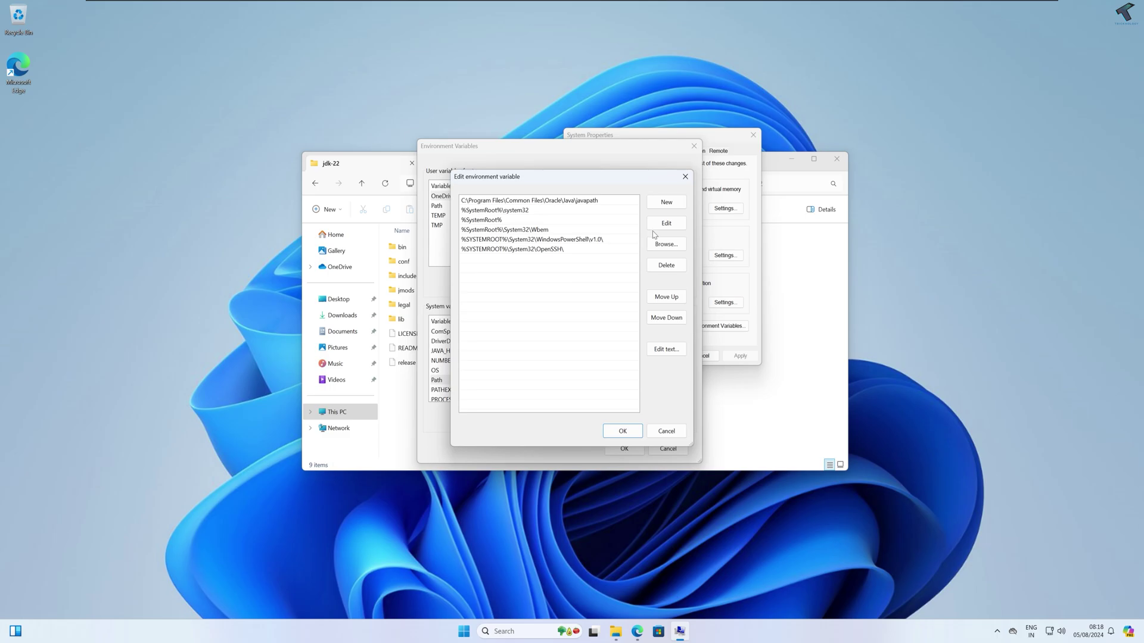
left_click(671, 209)
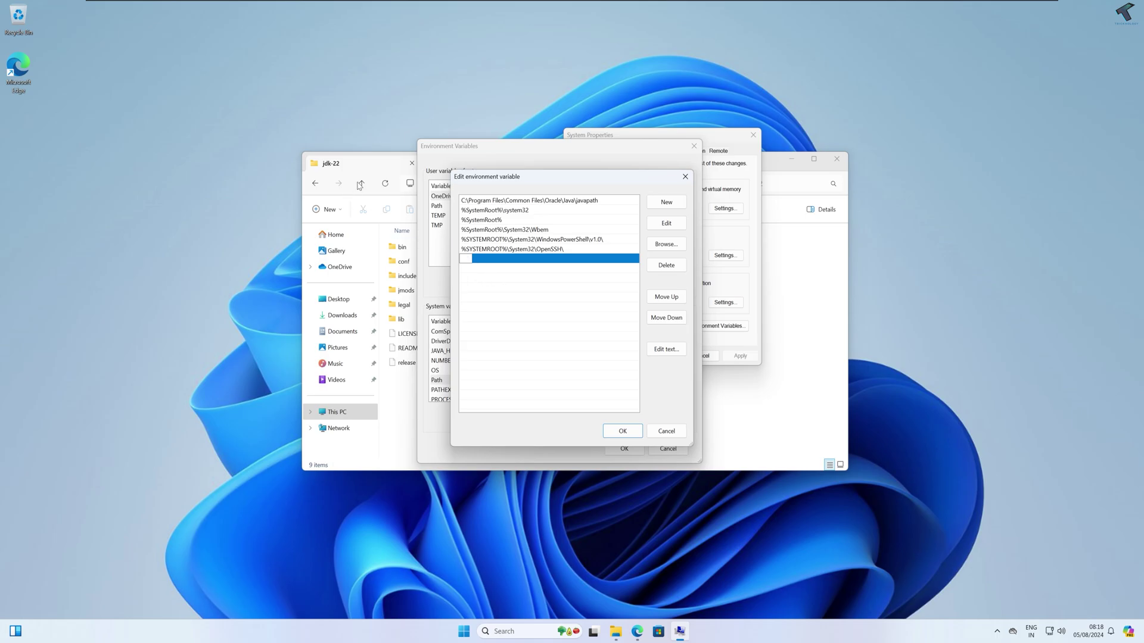
left_click(379, 171)
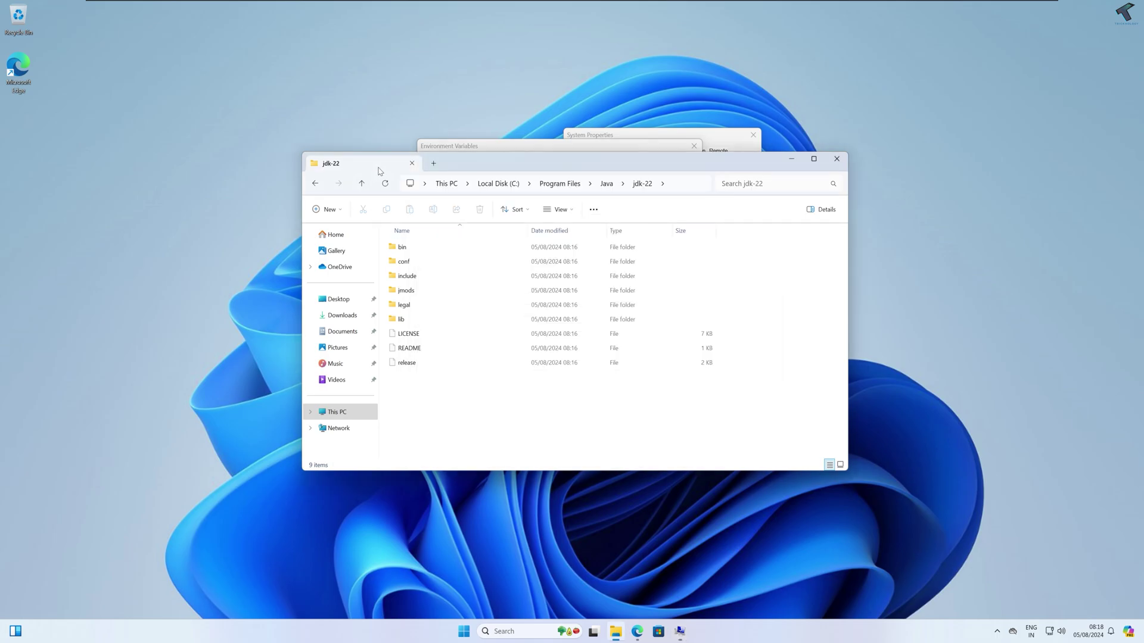
double_click(415, 253)
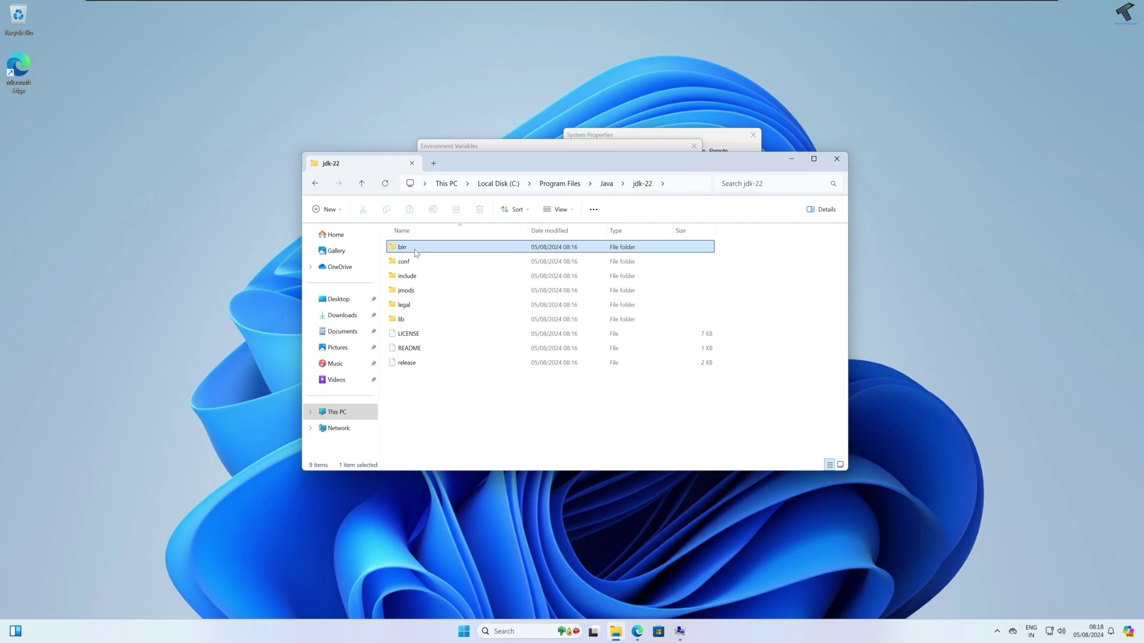
left_click(701, 190)
right_click(498, 187)
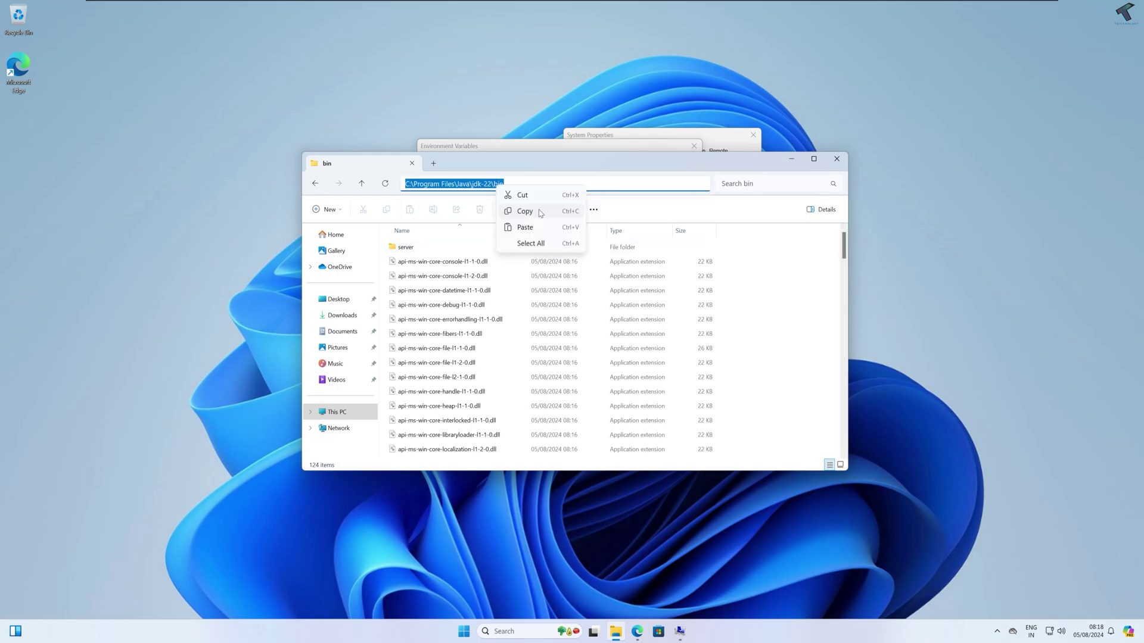
left_click(545, 216)
Step: Add the entry C:\Program Files\Java\jdk-22\bin to the system Path variable and save the environment variables
left_click(791, 159)
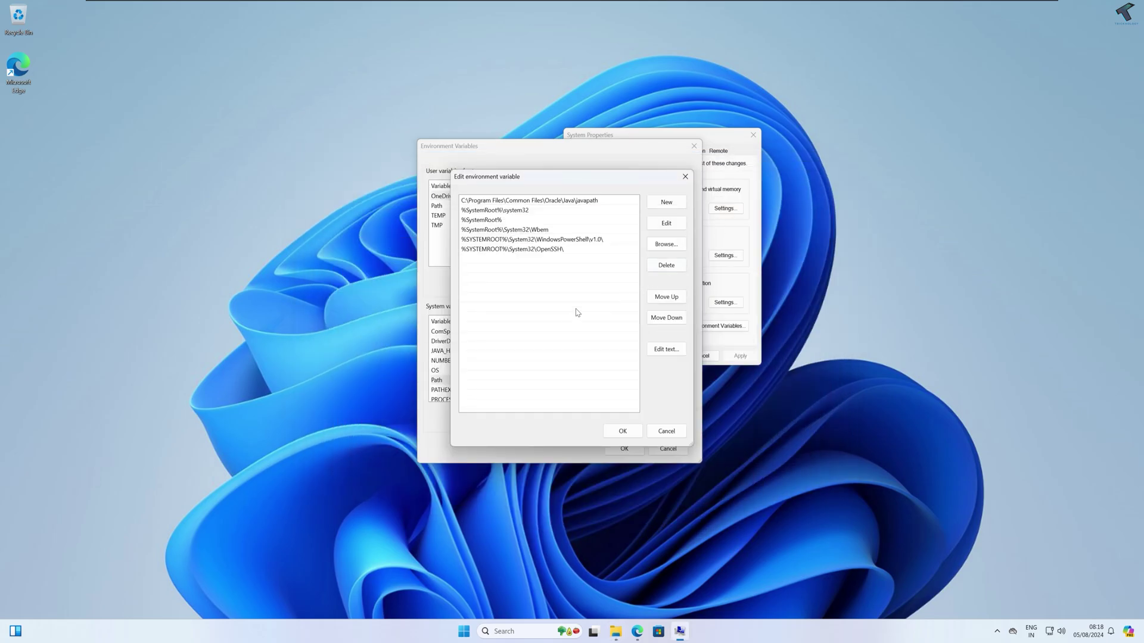
left_click(665, 204)
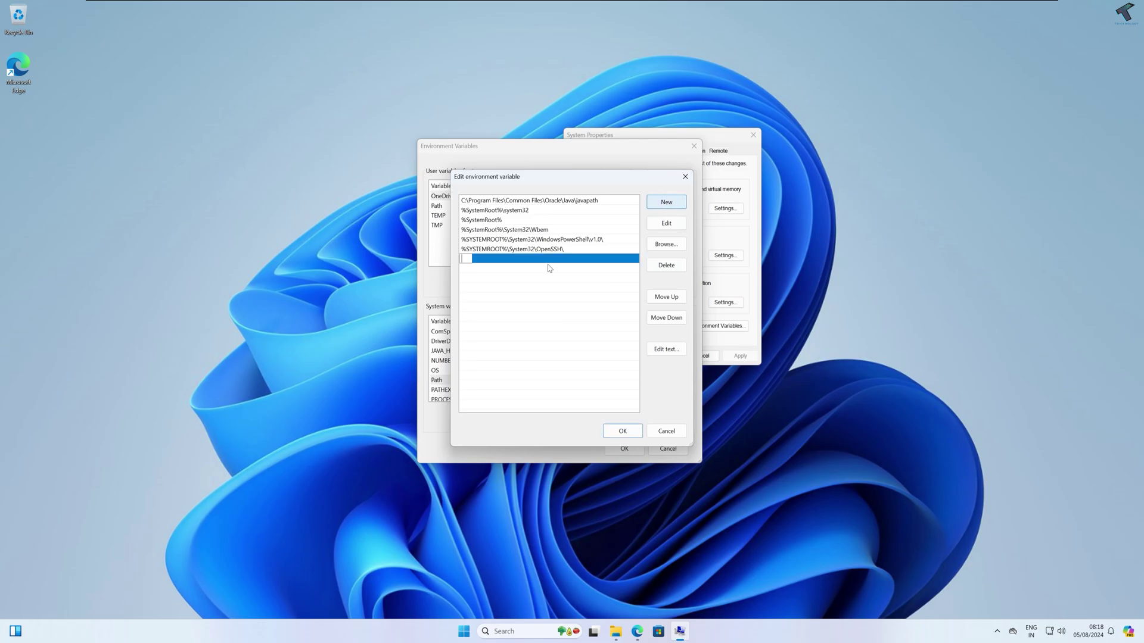
key("ctrl+v")
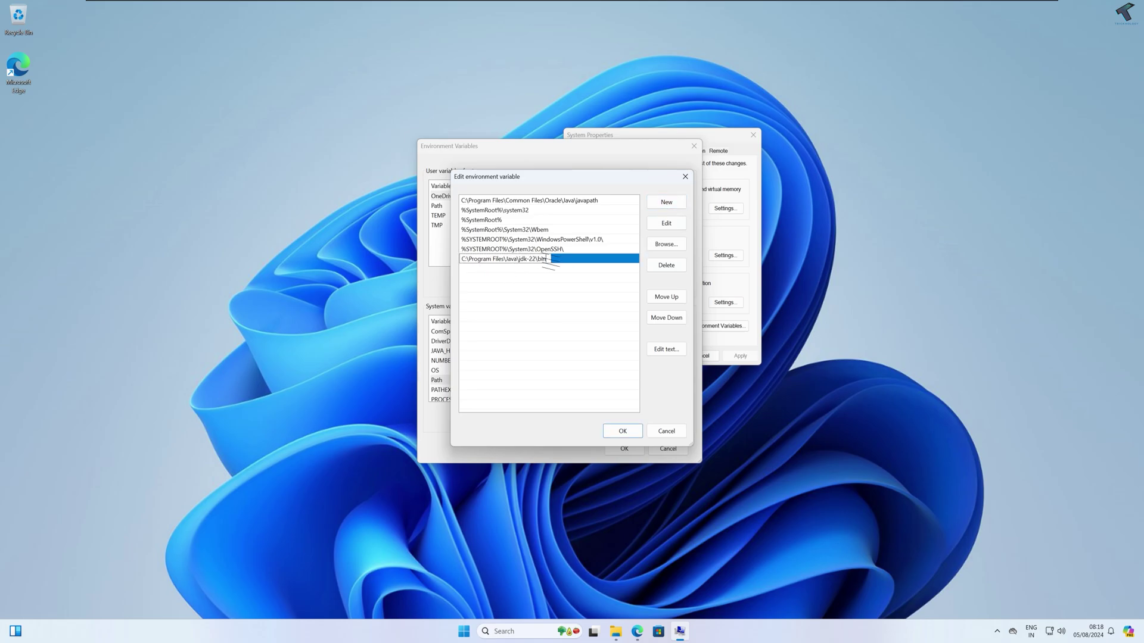
left_click(623, 432)
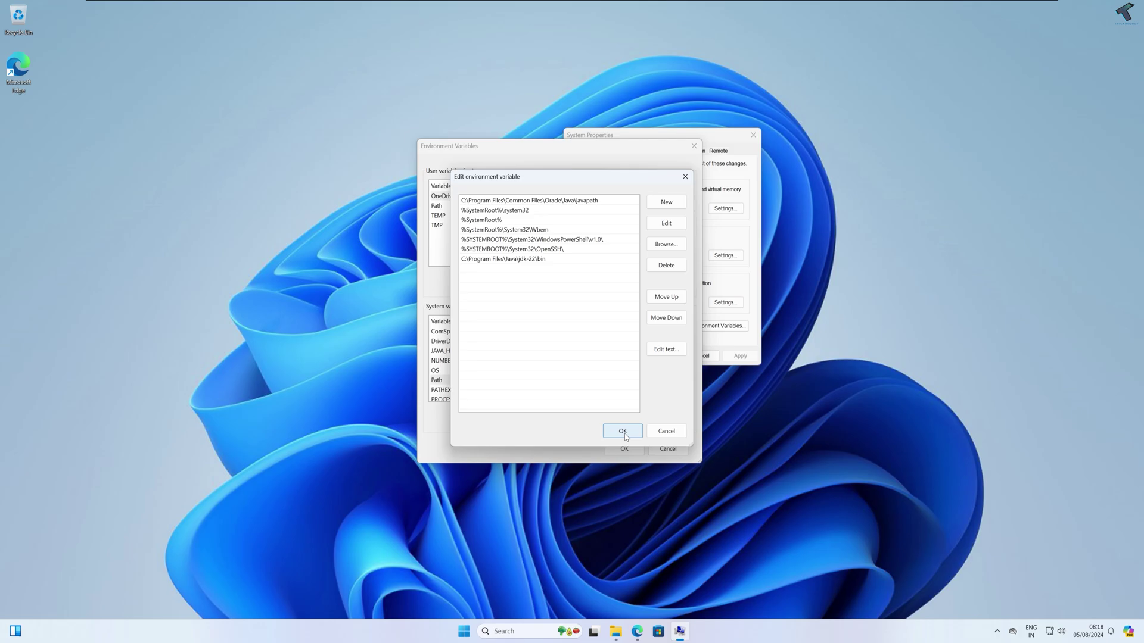
left_click(623, 432)
left_click(620, 446)
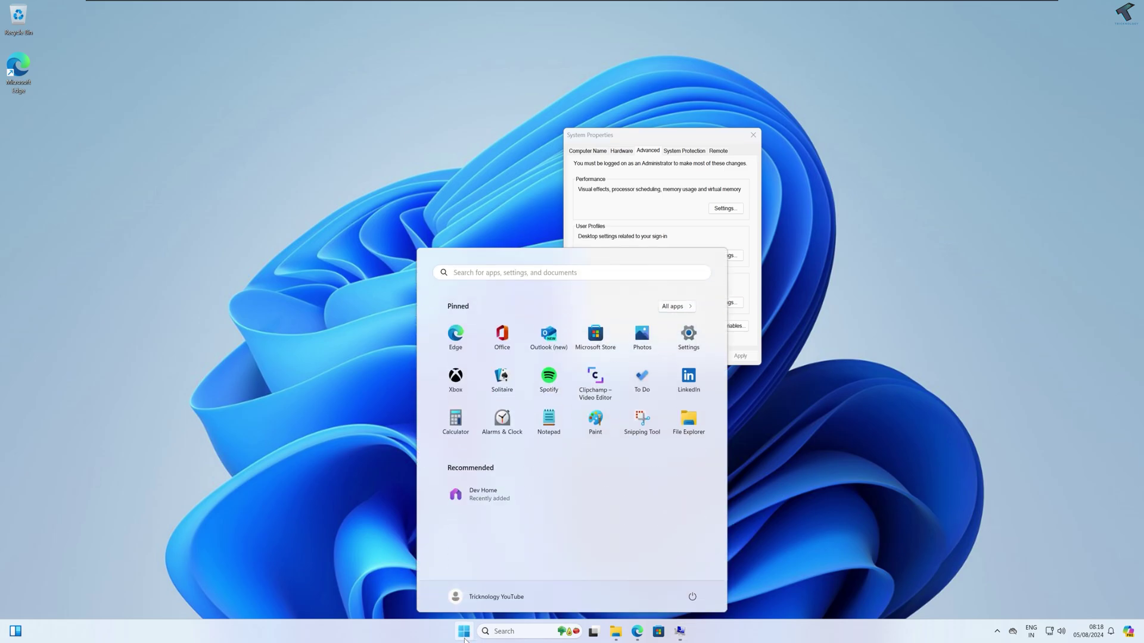
Step: Open Command Prompt as administrator, allow it to make changes, and enlarge its text
type("CMD")
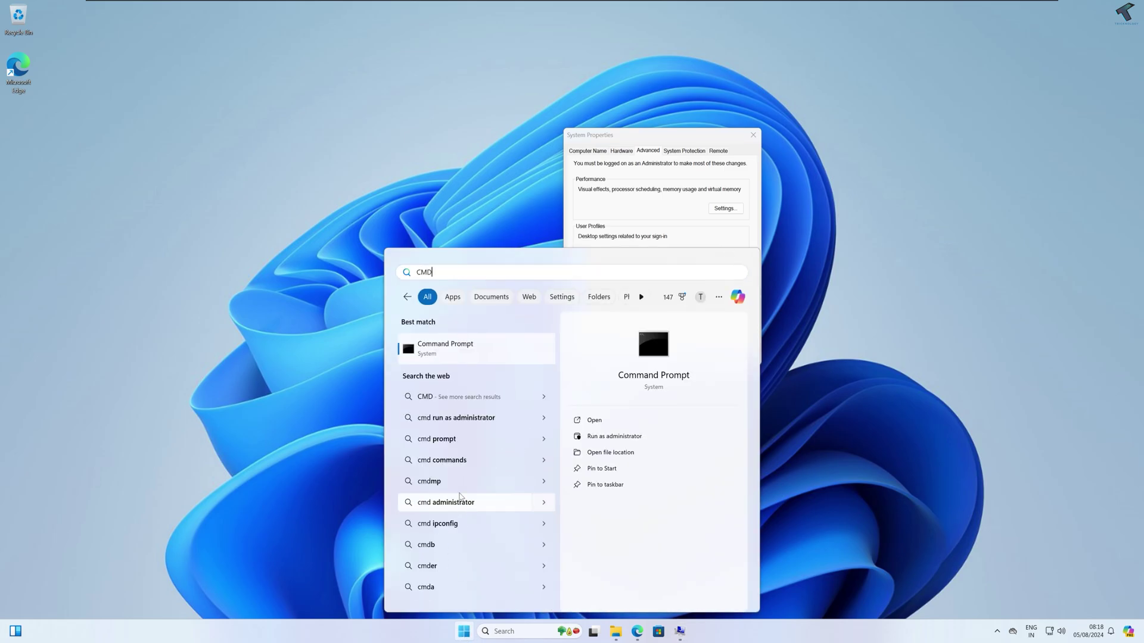
right_click(463, 345)
left_click(506, 357)
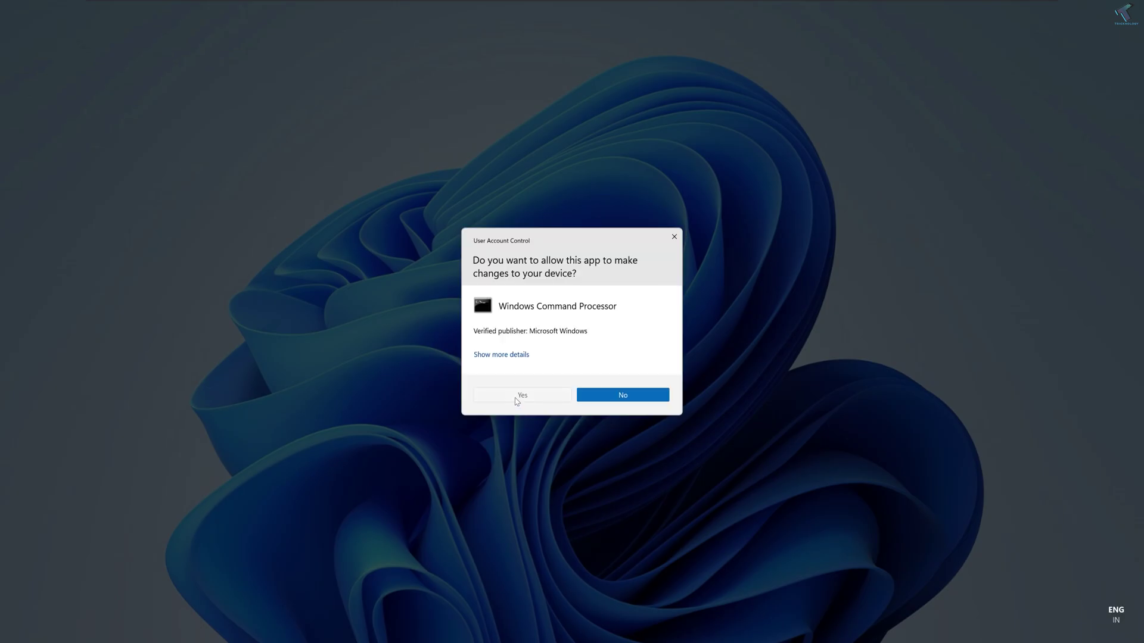
left_click(516, 398)
left_click_drag(288, 56, 522, 129)
scroll(591, 308, "up", 3, "ctrl")
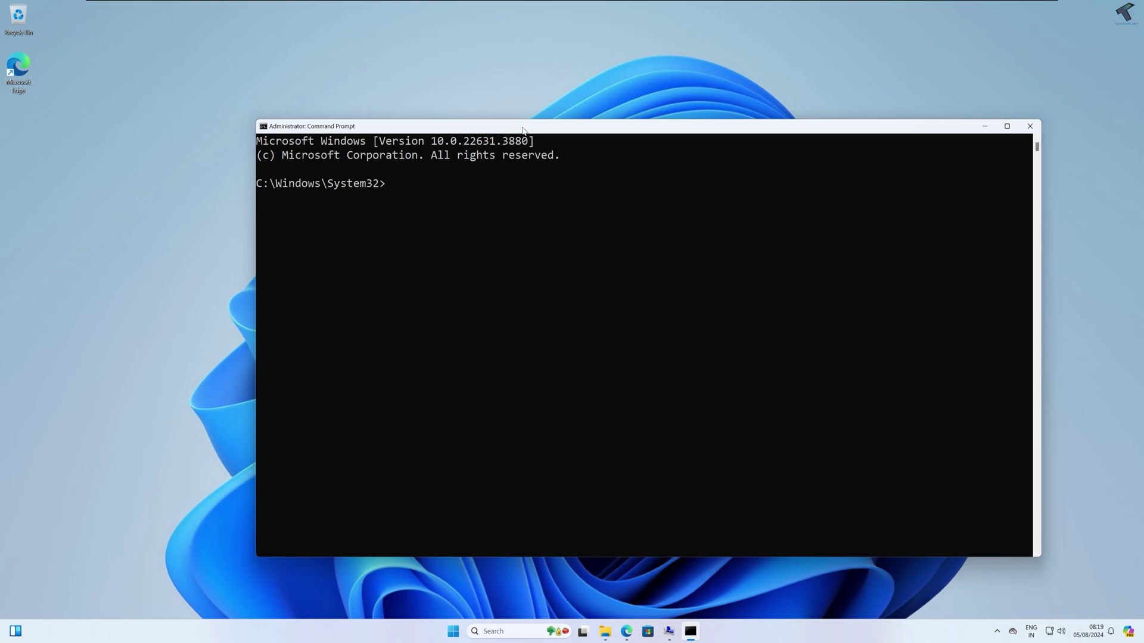
Step: Try to check the Java version with the uppercase command JAVA -VERSION
type("JAVA -VERSION")
key("Return")
key("Return")
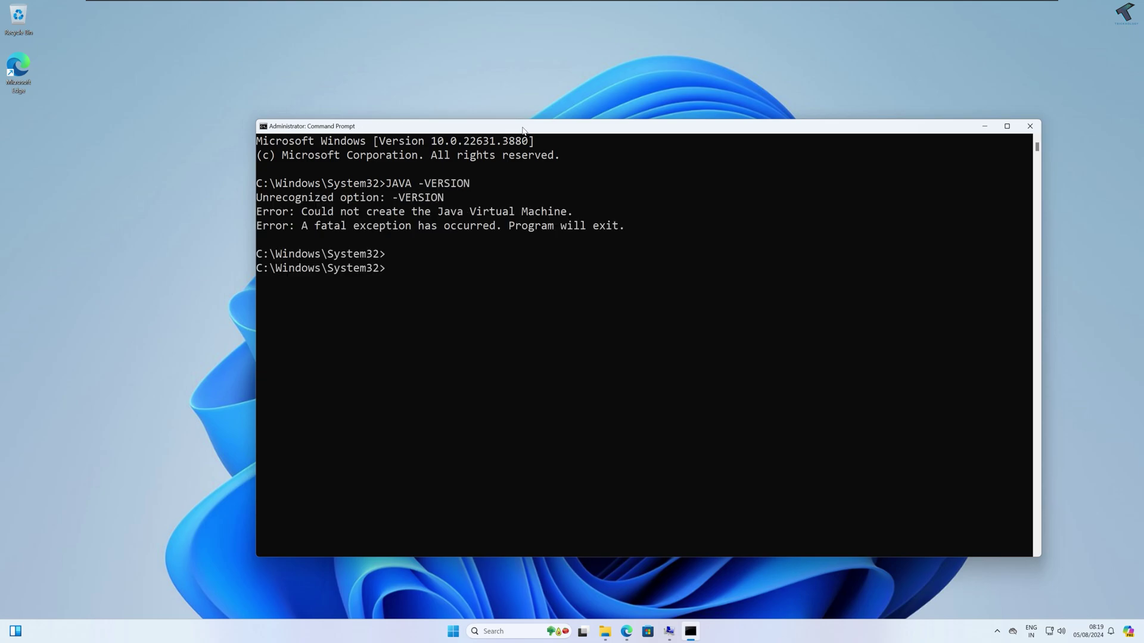
Step: Check the installed Java version with java -version, review the output, and close Command Prompt
type("java -version")
key("Return")
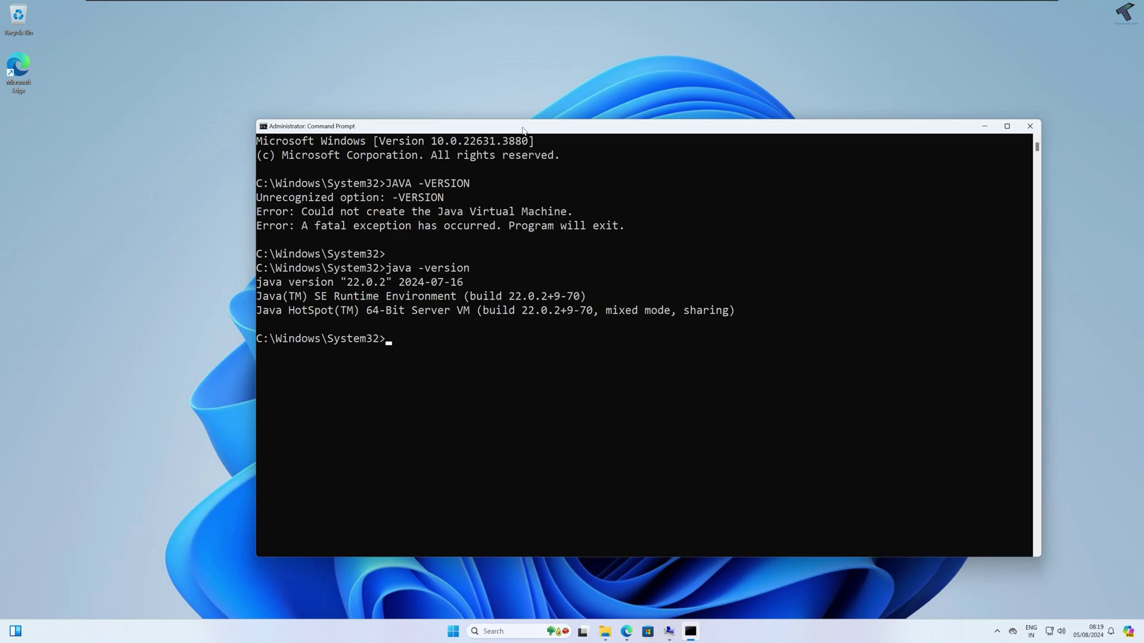
mouse_move(257, 281)
left_mouse_down()
mouse_move(443, 282)
mouse_move(275, 281)
mouse_move(259, 296)
left_mouse_up()
left_click_drag(473, 310, 262, 285)
left_click(550, 339)
left_click(1029, 129)
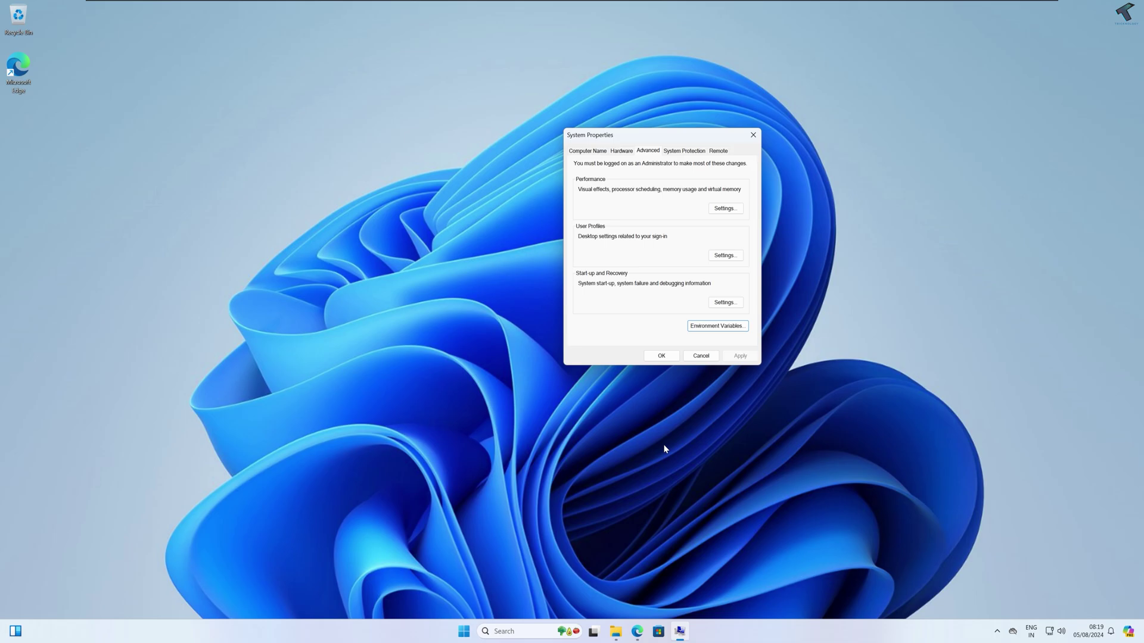
Step: Switch to Microsoft Edge, search Google for "maven download", and open the Download Apache Maven page
left_click(637, 630)
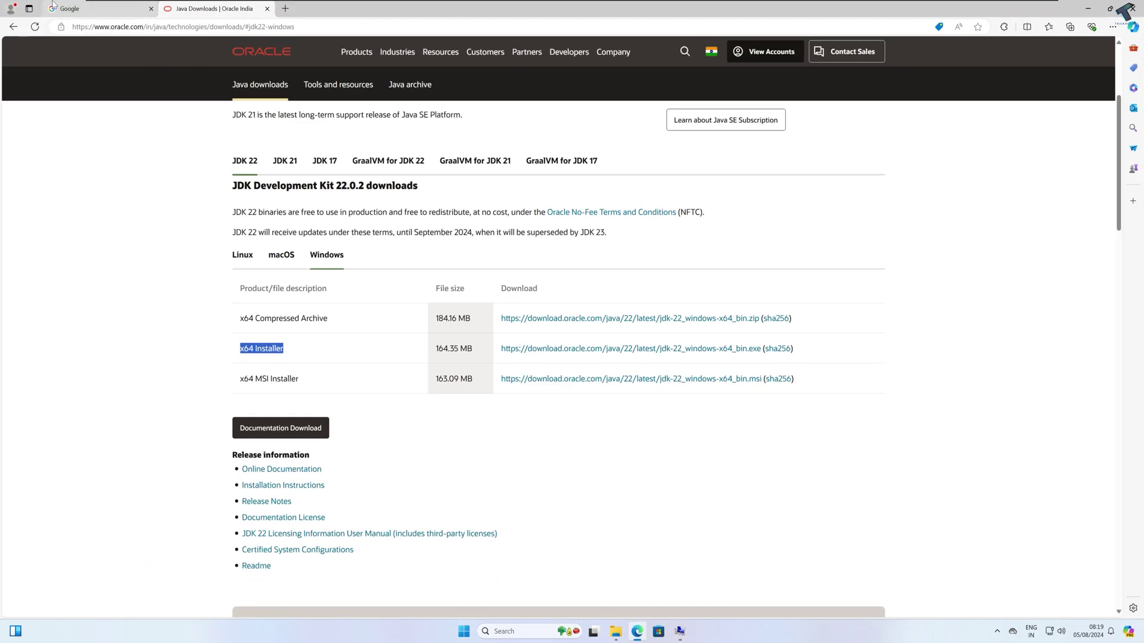
left_click(74, 17)
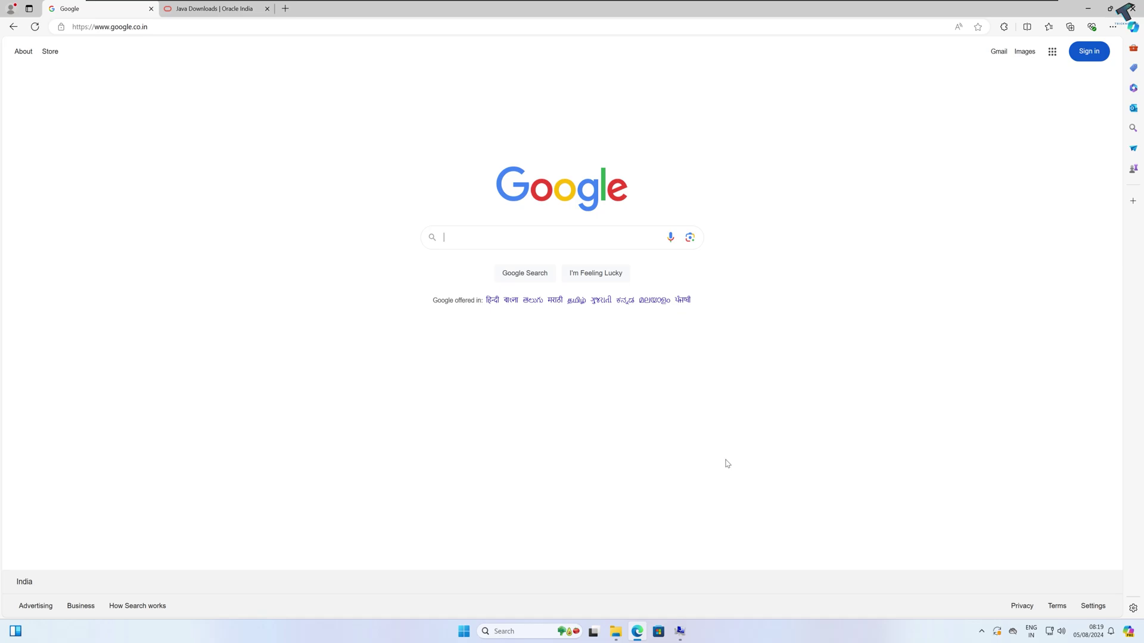
type("maven downlao")
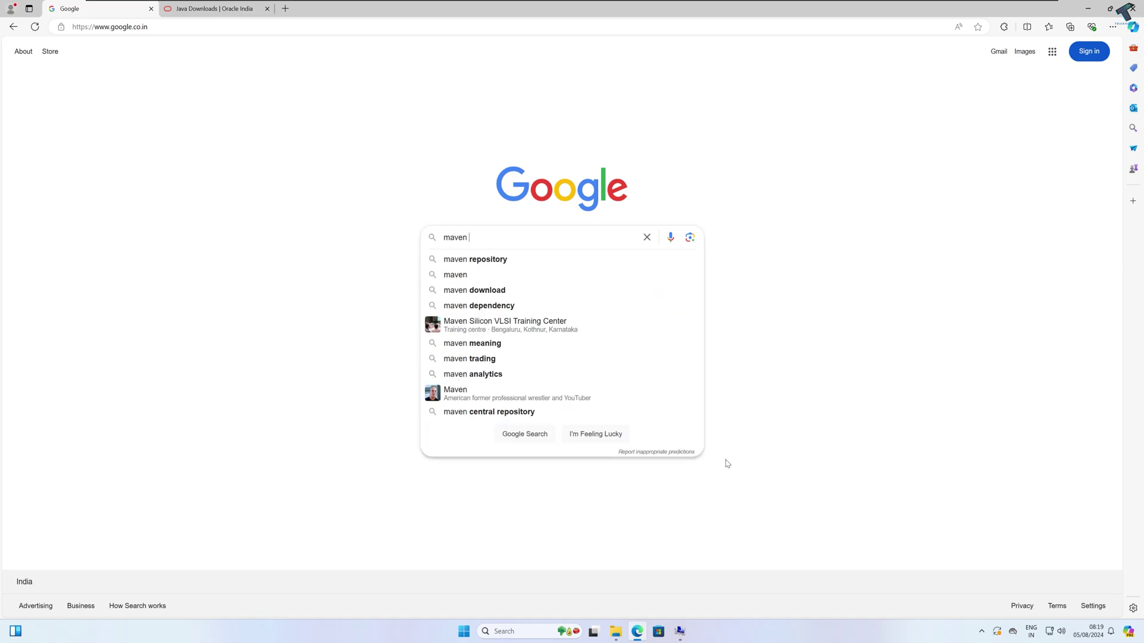
key("BackSpace")
key("BackSpace")
type("oad")
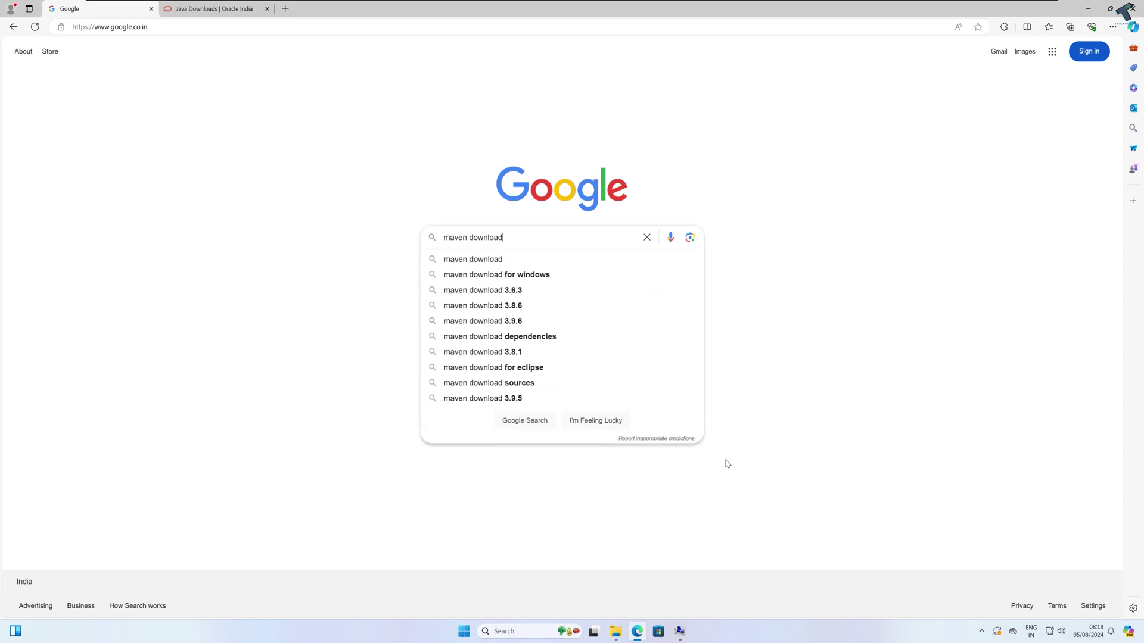
key("Return")
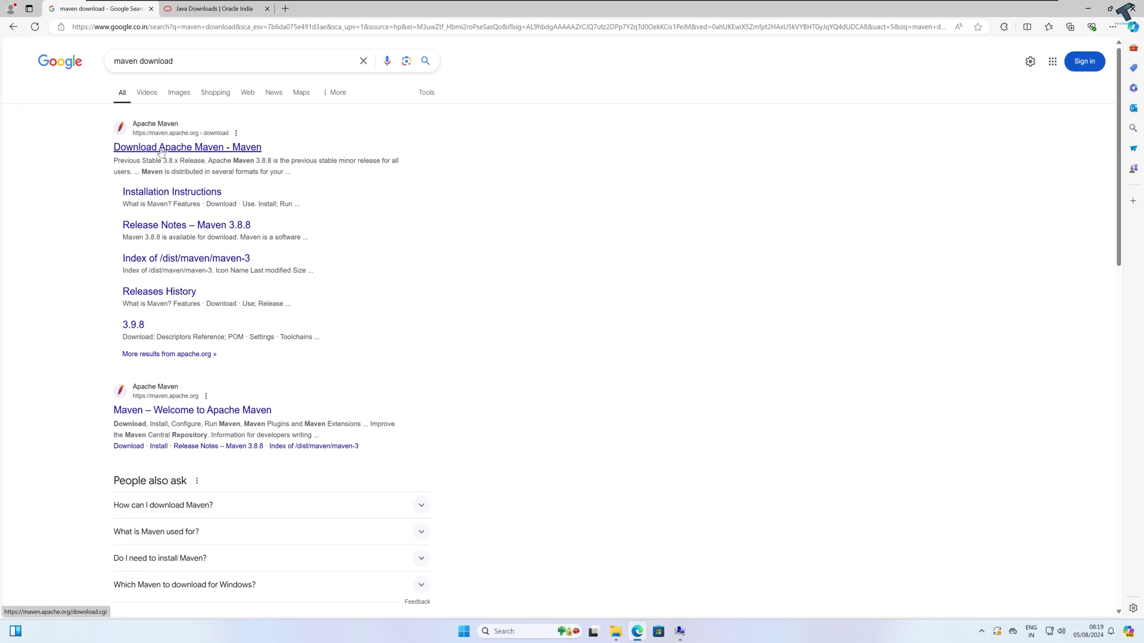
left_click(182, 148)
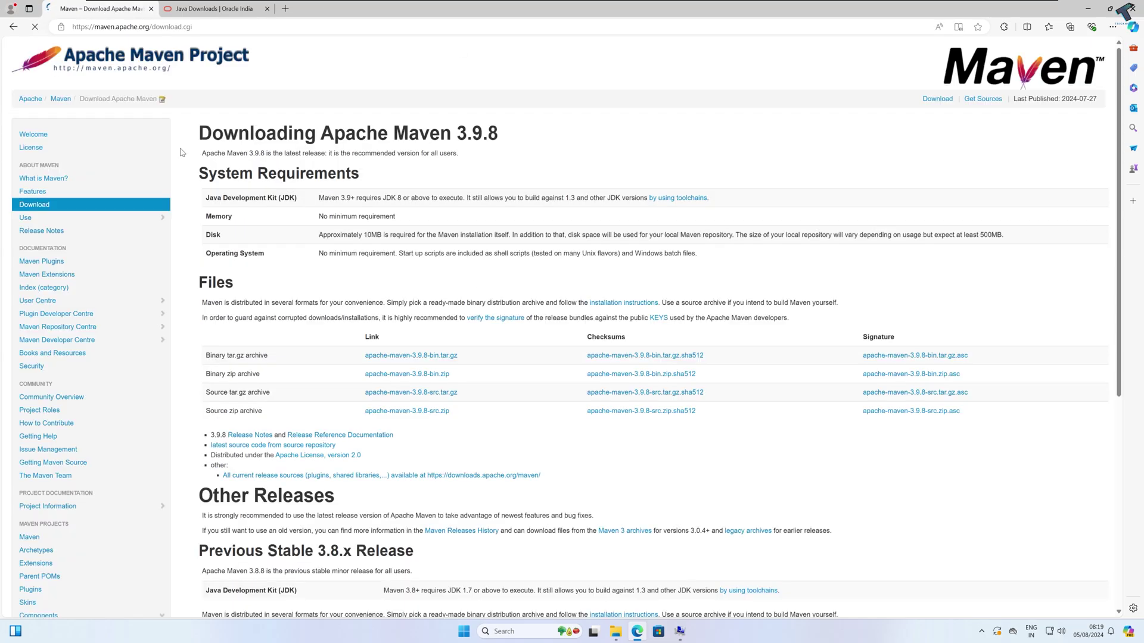
Step: Download the binary zip archive apache-maven-3.9.8-bin.zip and open the Downloads folder containing it
left_click_drag(206, 375, 262, 376)
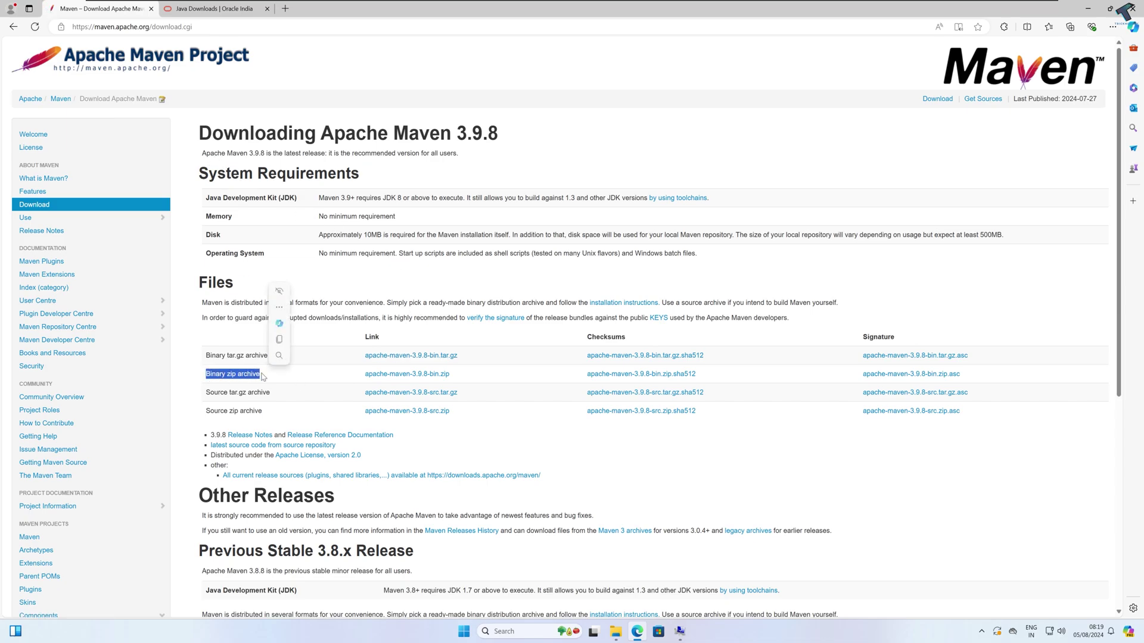
left_click(216, 381)
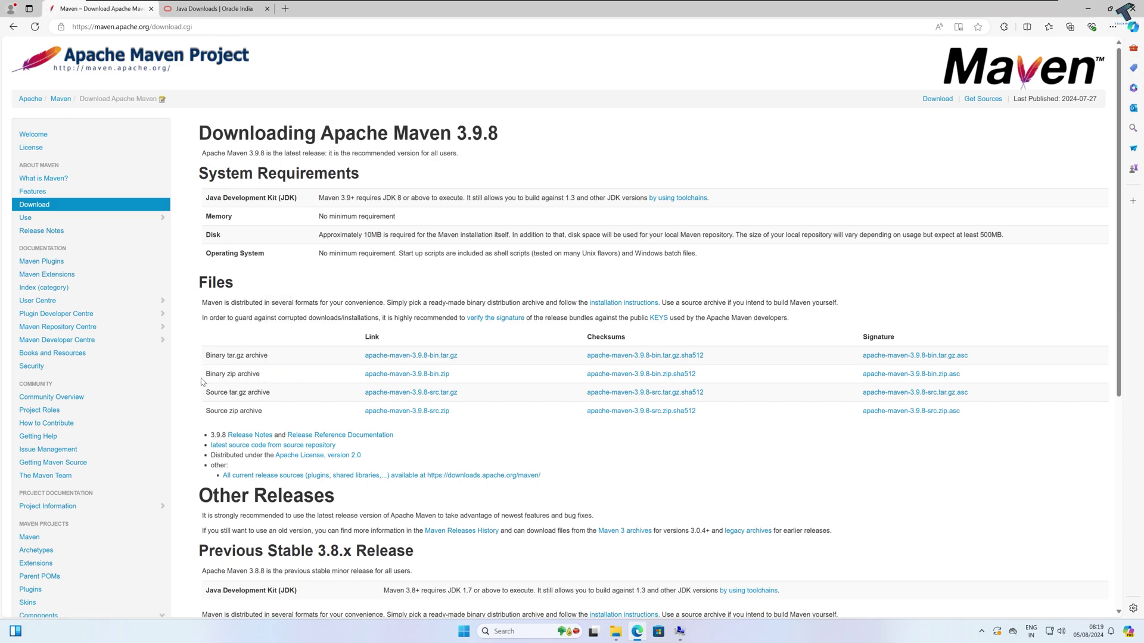
left_click(426, 379)
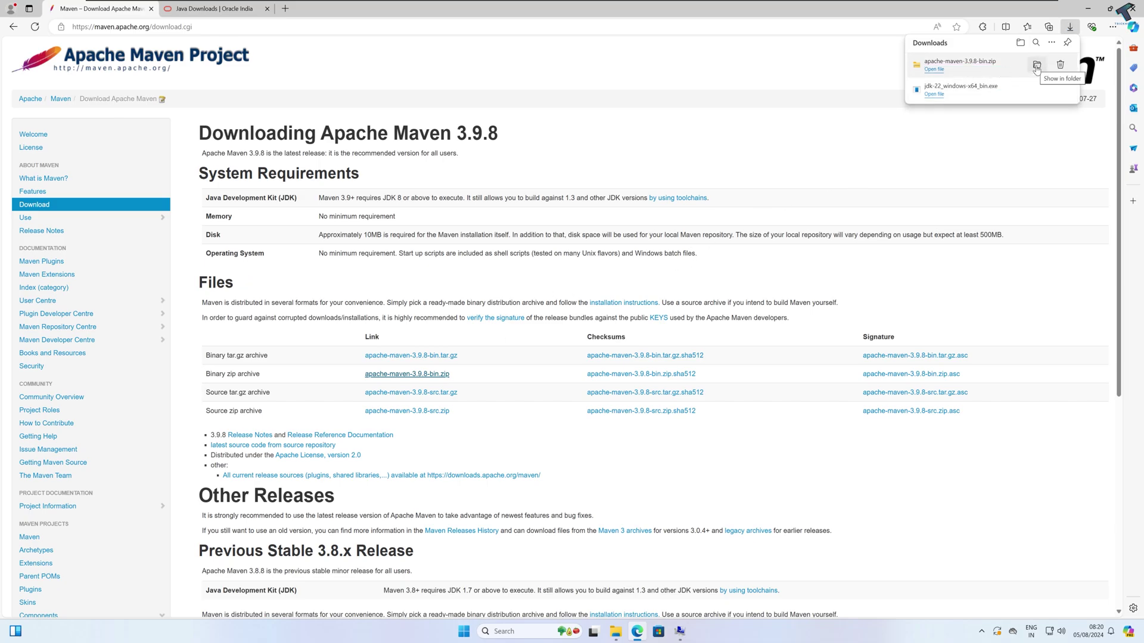
left_click(1036, 66)
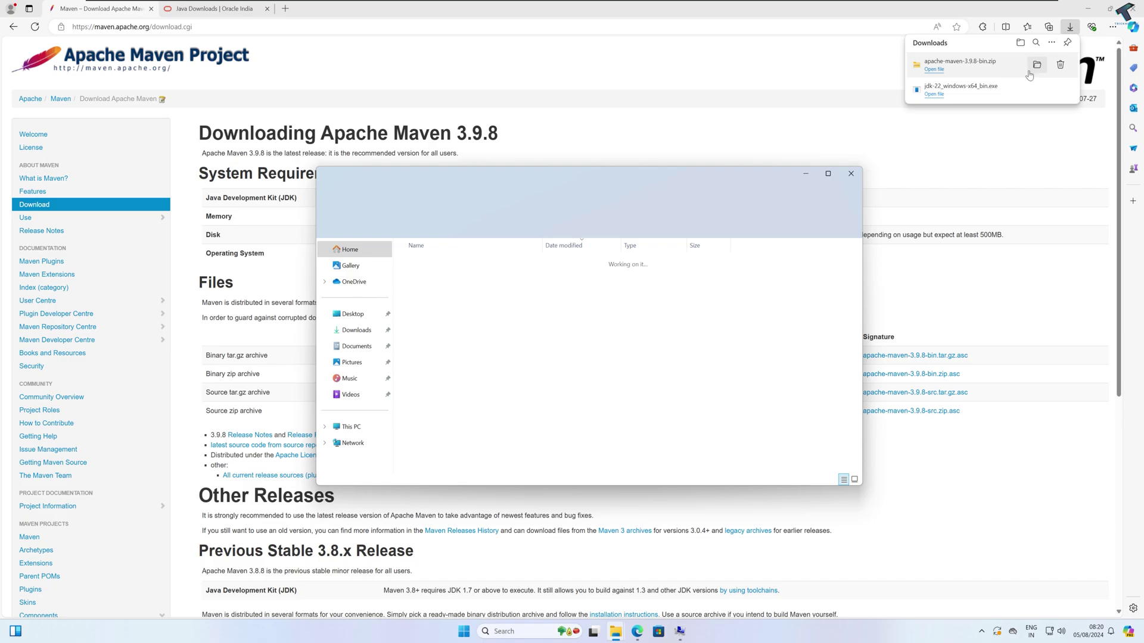
left_click(361, 332)
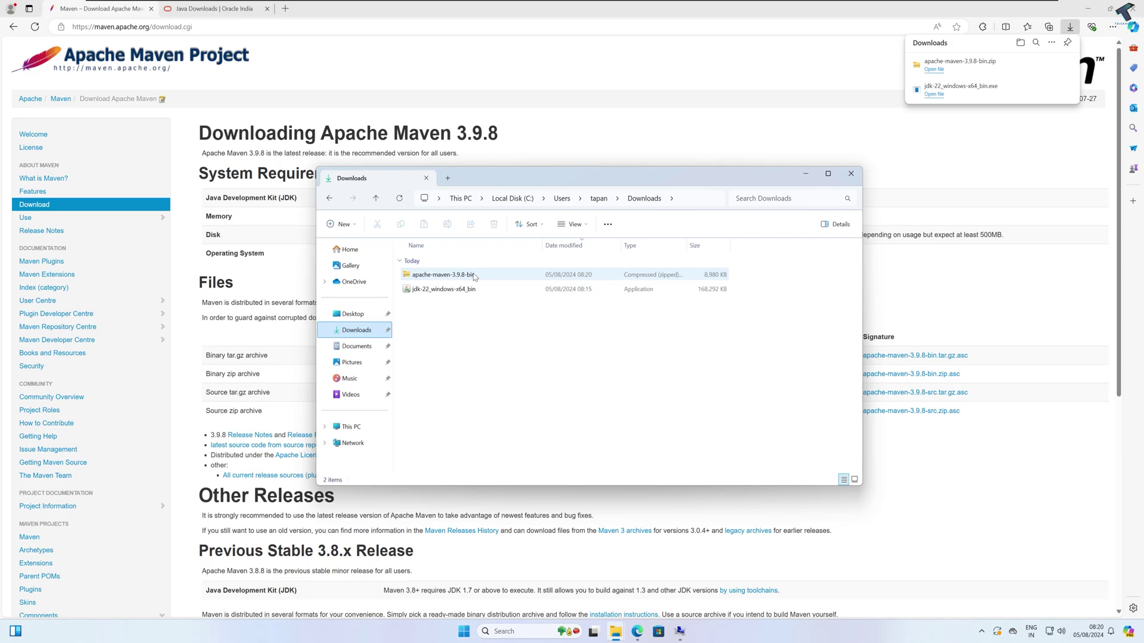
Step: Extract the apache-maven-3.9.8-bin zip archive from Downloads to the root of the C: drive
right_click(470, 277)
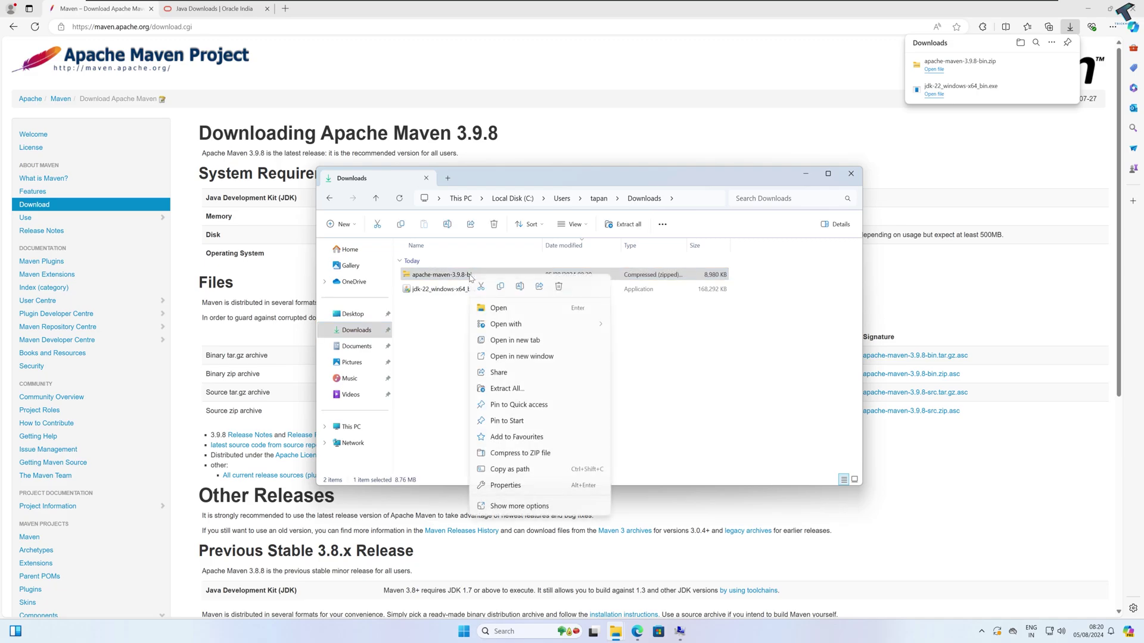
left_click(547, 390)
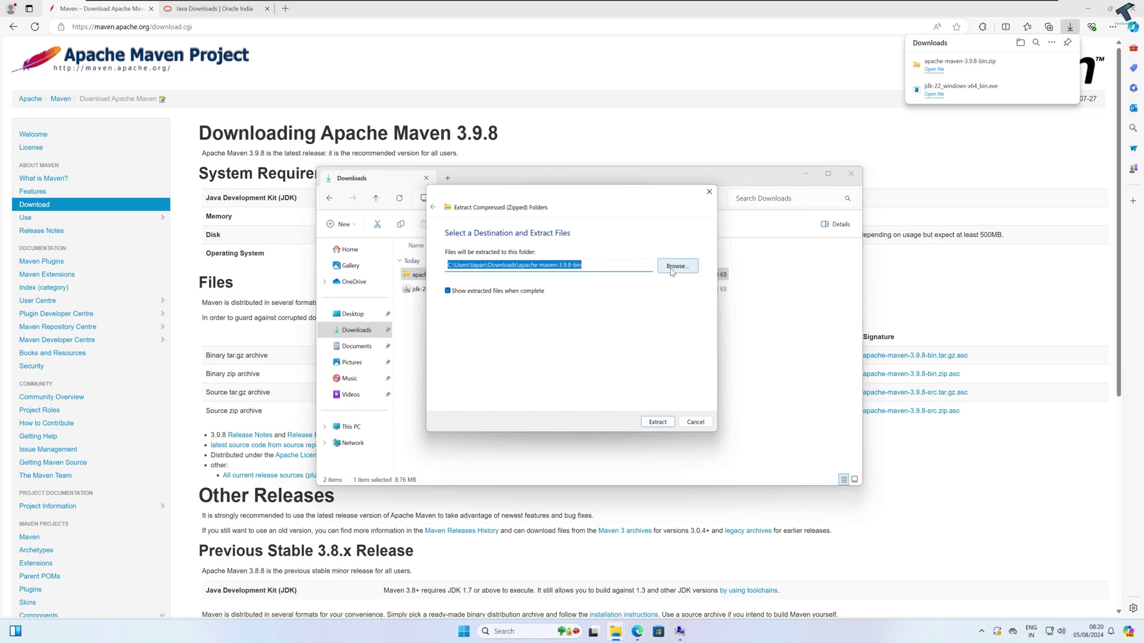
left_click(678, 268)
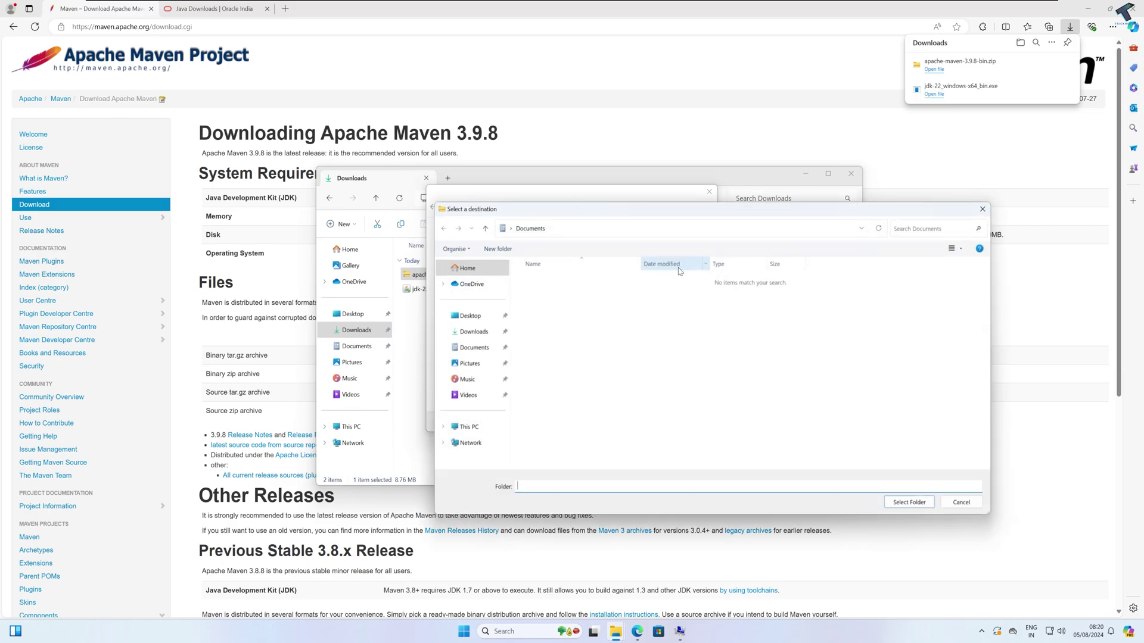
left_click(466, 429)
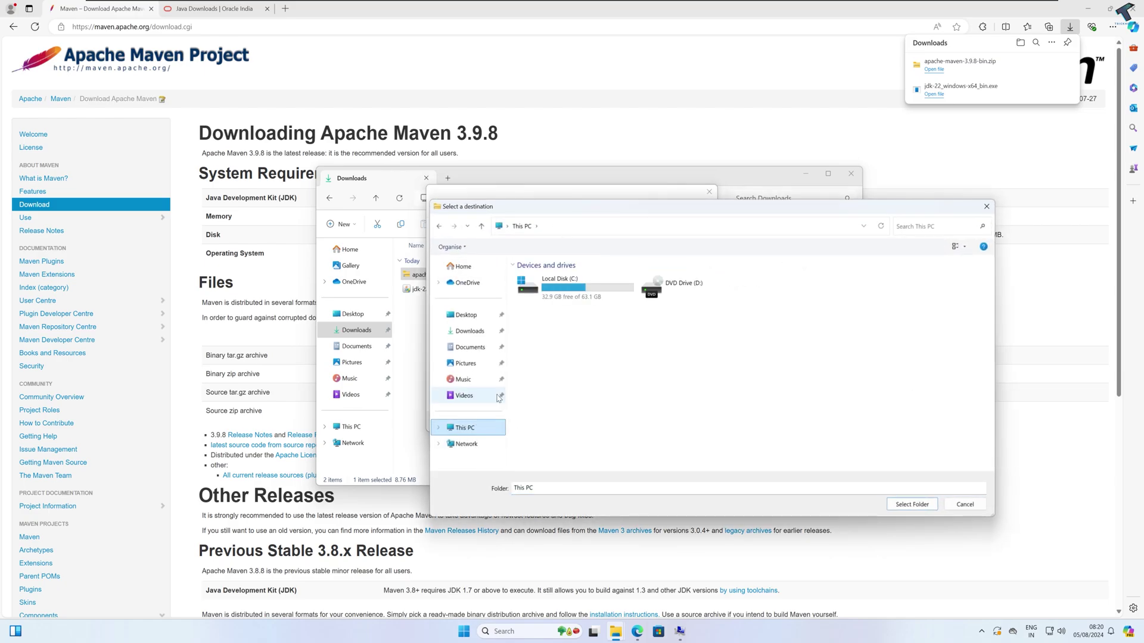
double_click(577, 298)
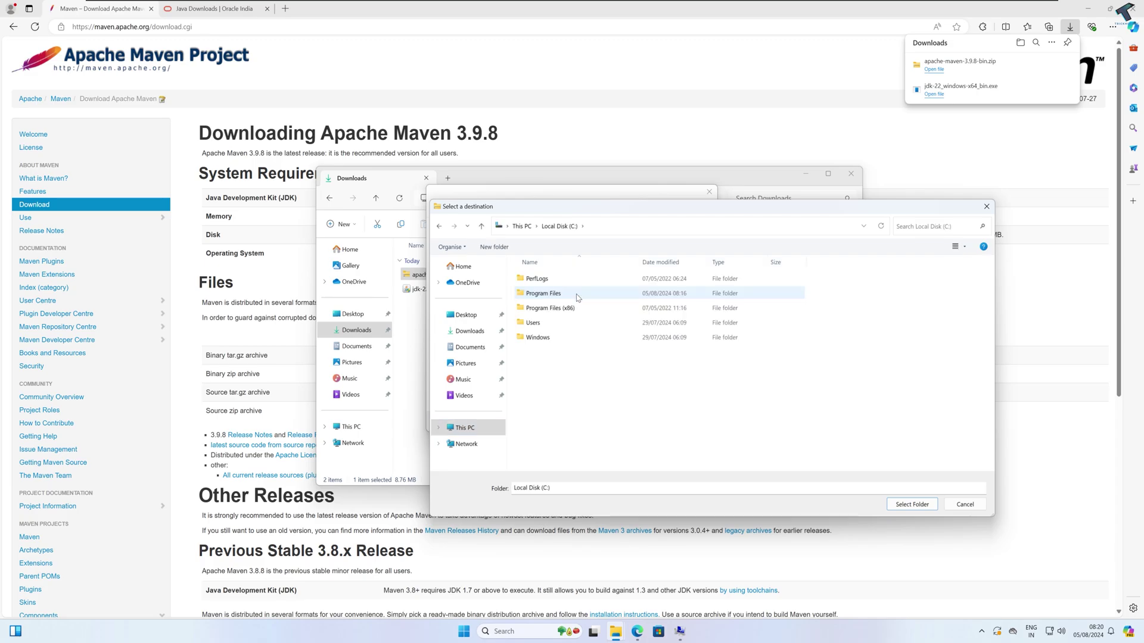
left_click(904, 502)
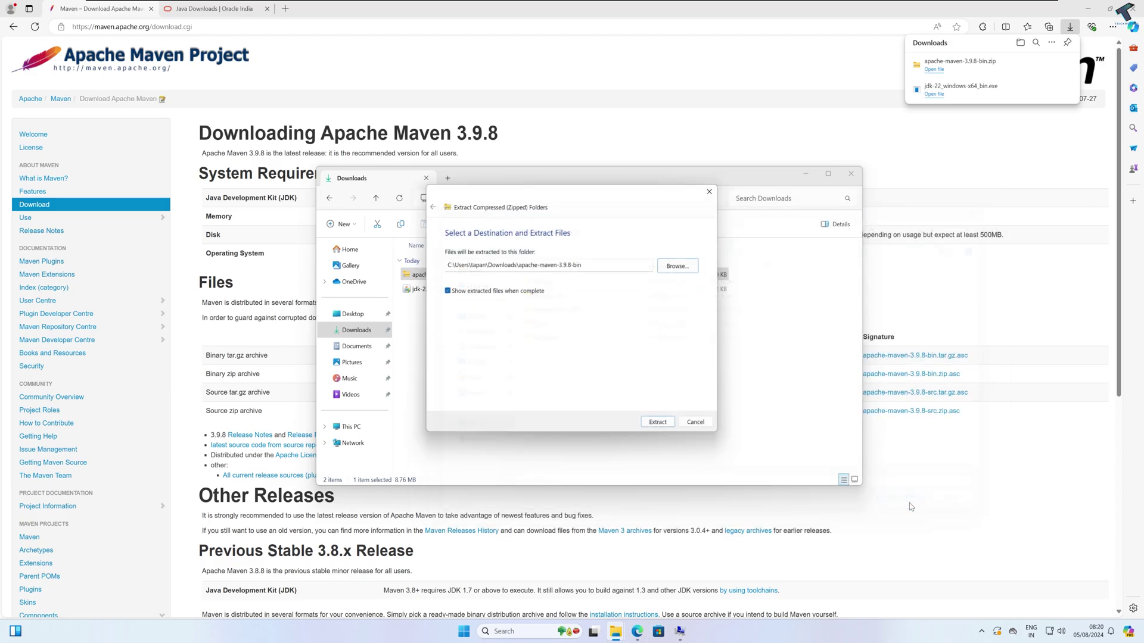
double_click(450, 265)
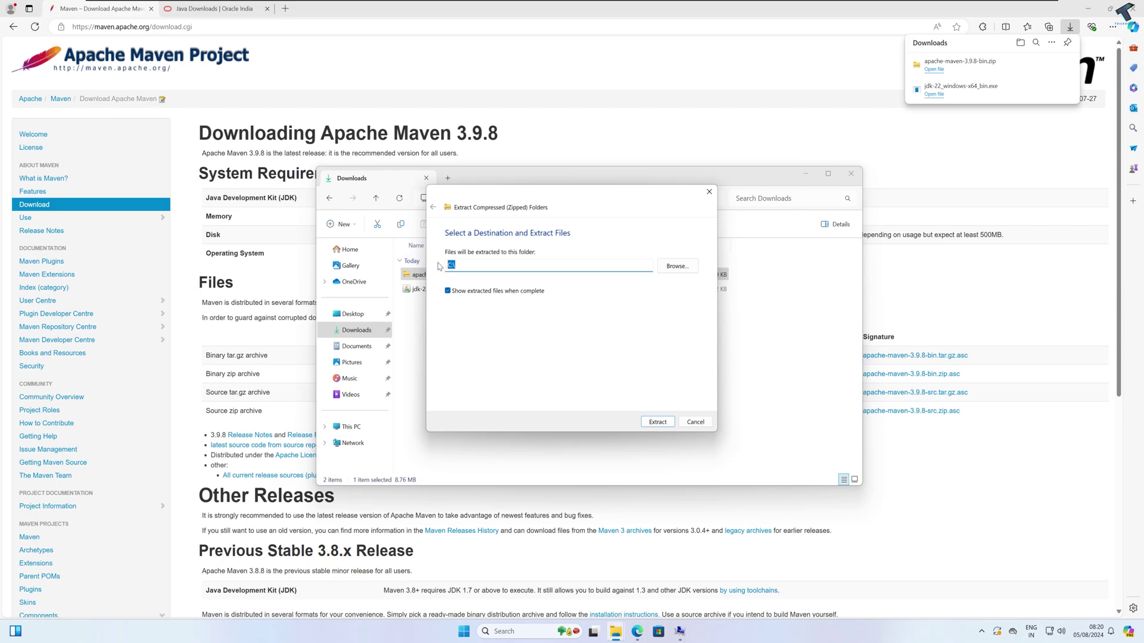
left_click(666, 422)
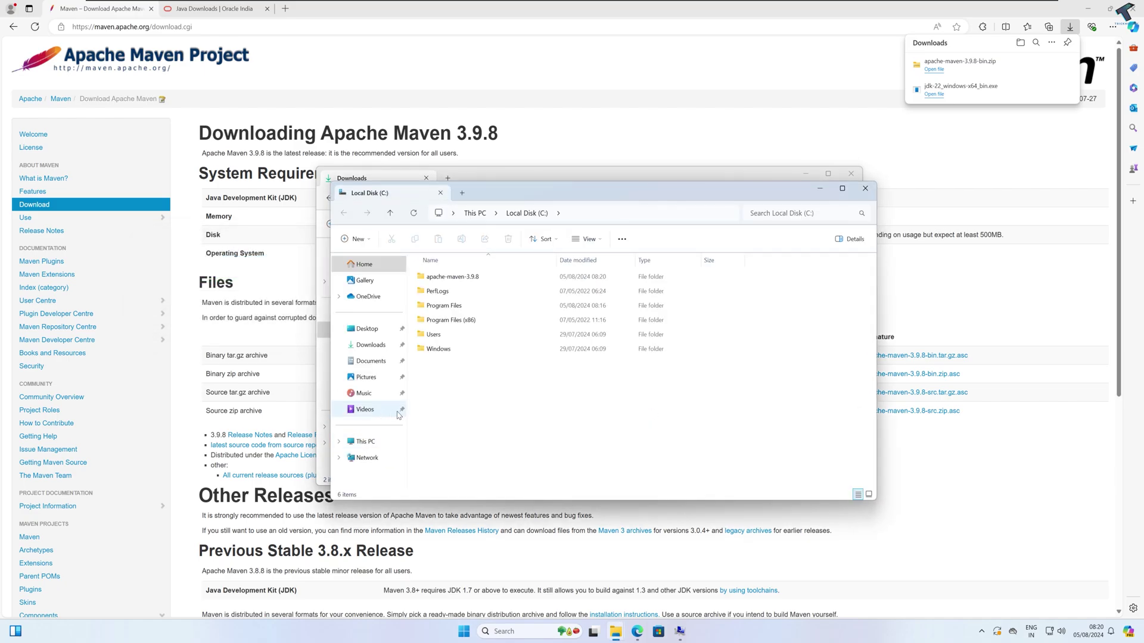
Step: Browse from This PC to Local Disk (C:) and locate the extracted apache-maven-3.9.8 folder
left_click(473, 278)
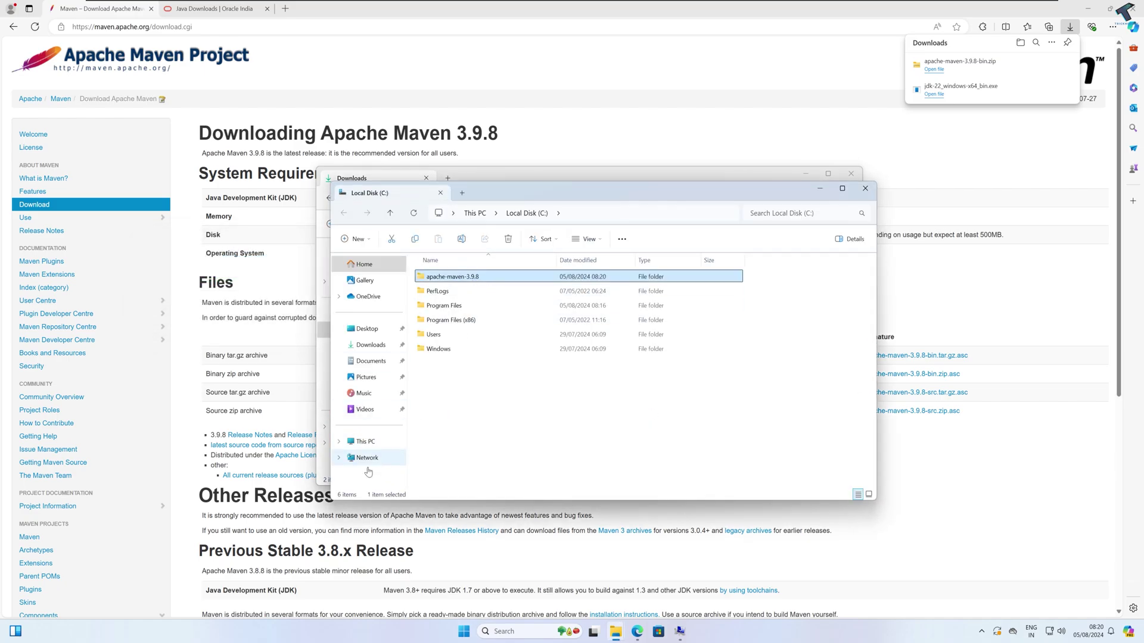
left_click(377, 441)
double_click(430, 283)
left_click(430, 283)
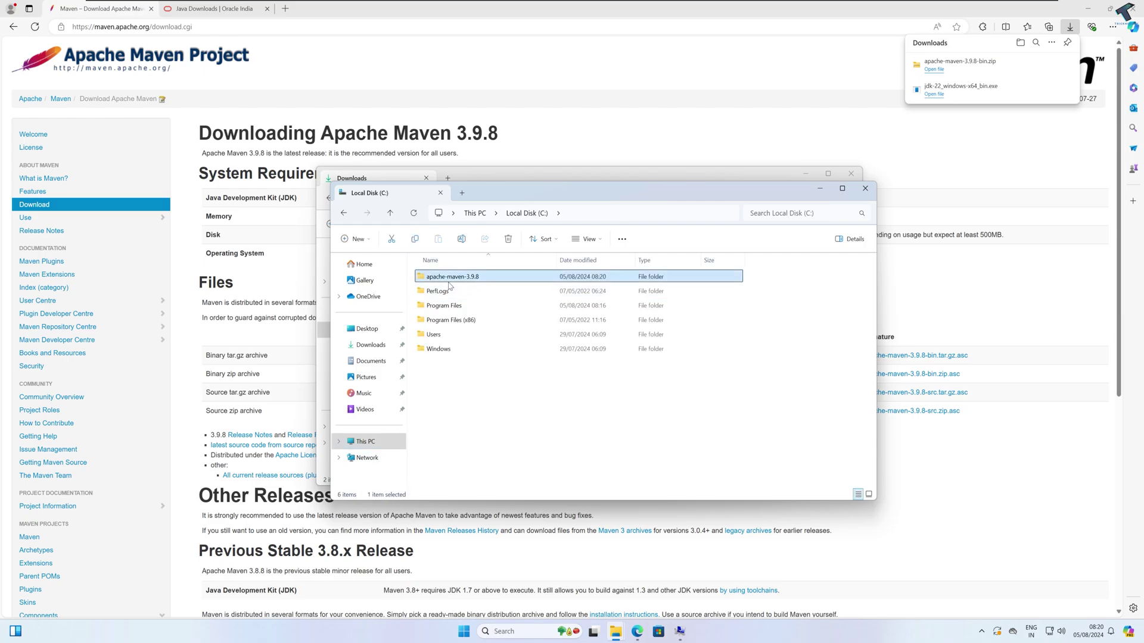
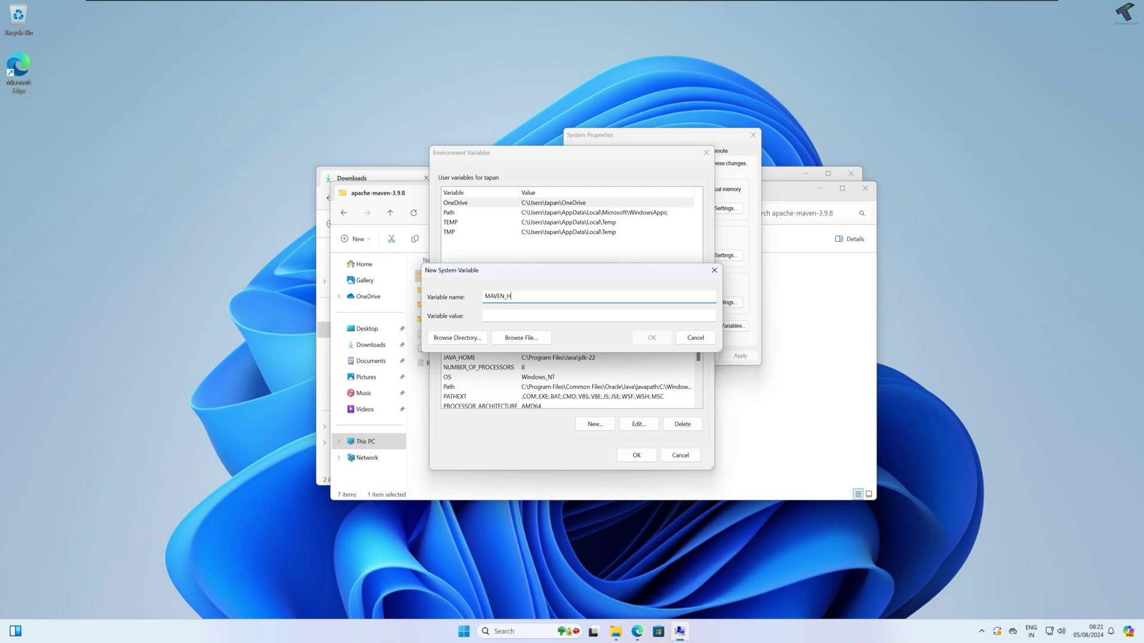
Step: Name the new system variable MAVEN_HOME and copy the path of the C:\apache-maven-3.9.8 folder
type("OME")
left_click(494, 316)
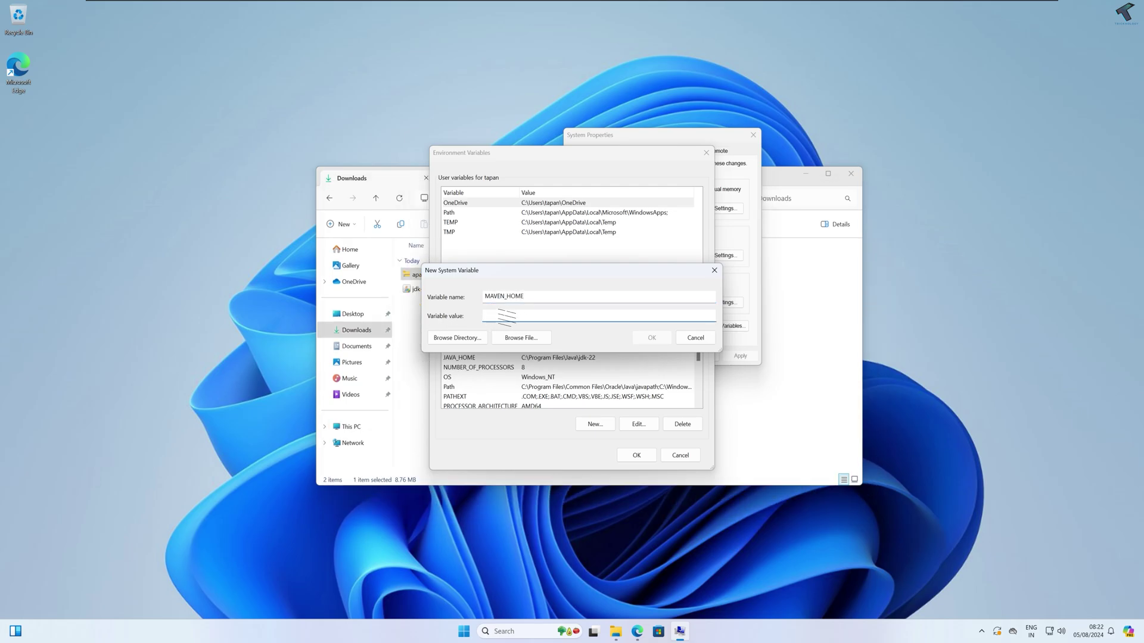
mouse_move(617, 633)
left_click(581, 577)
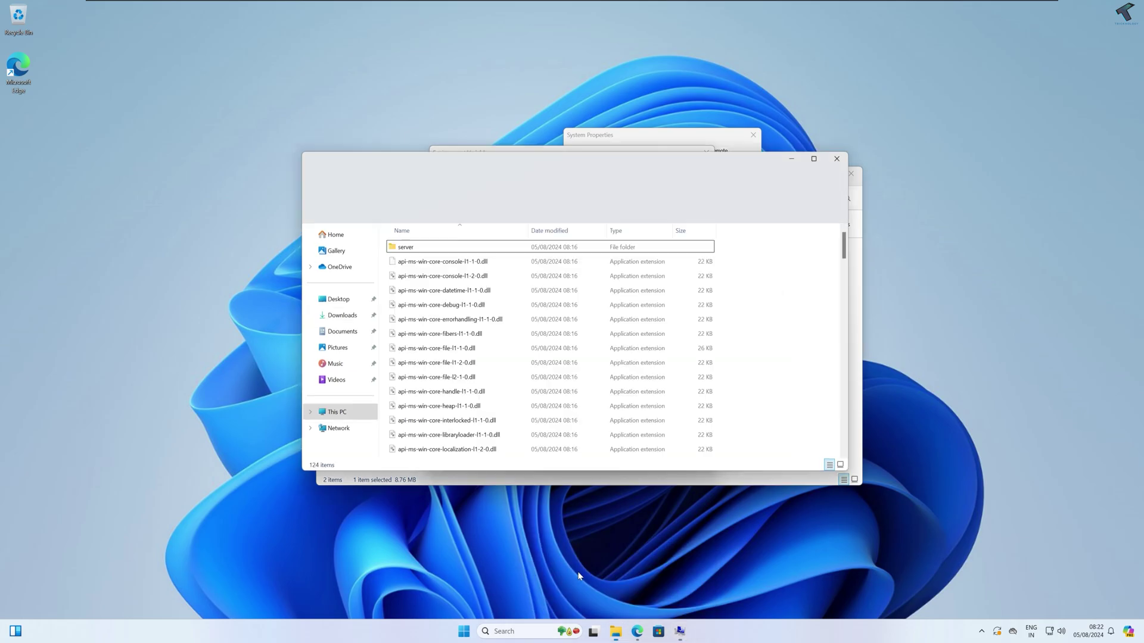
left_click(357, 411)
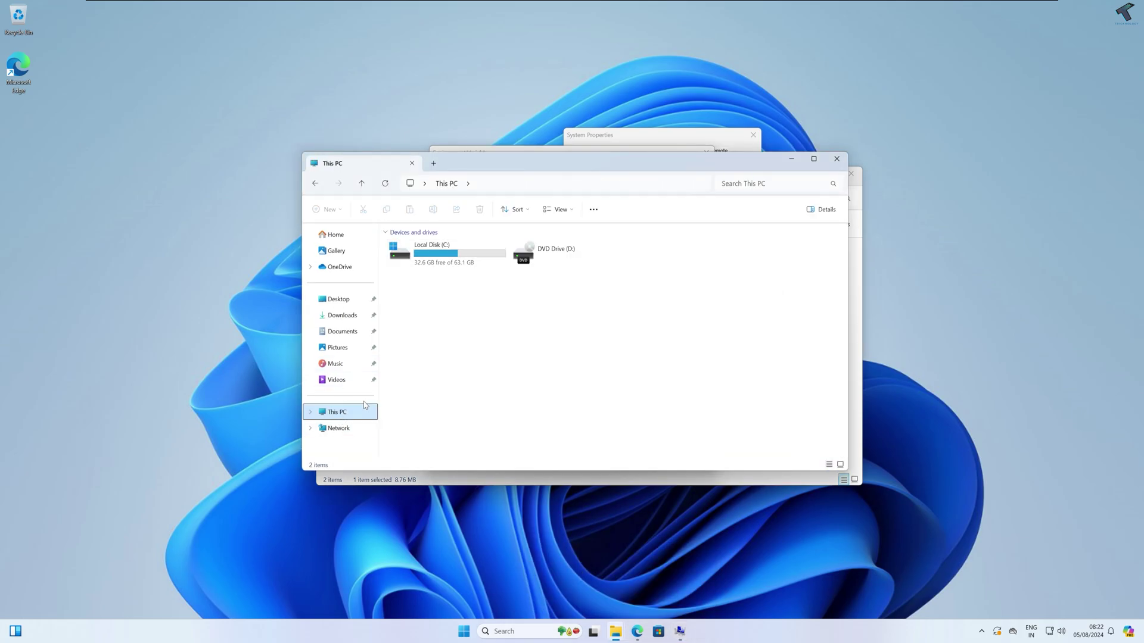
double_click(456, 262)
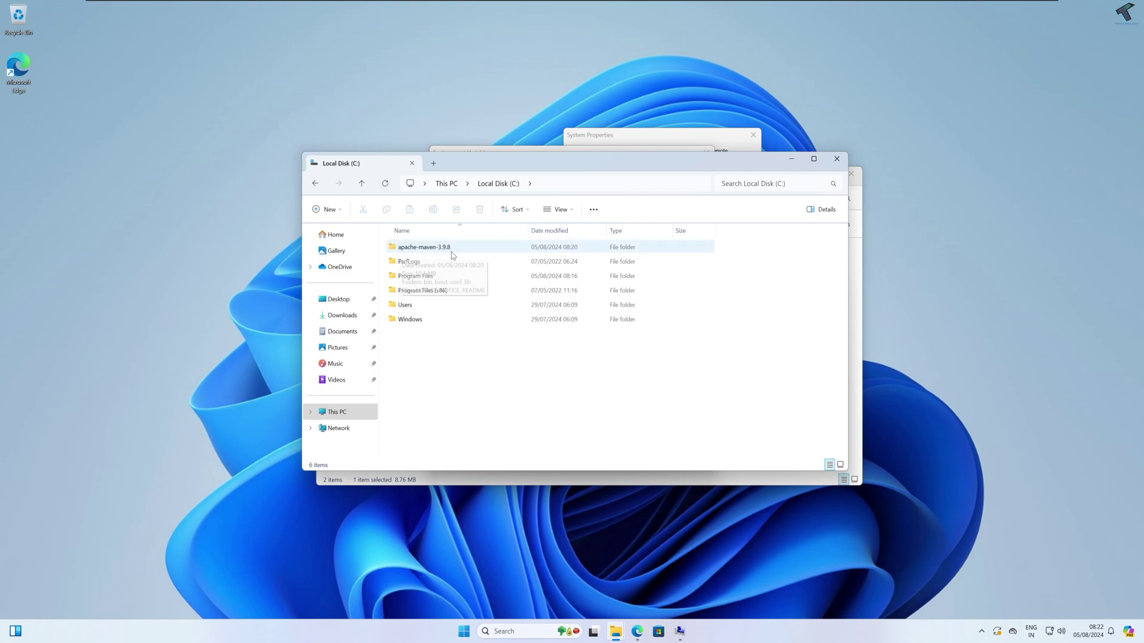
double_click(429, 250)
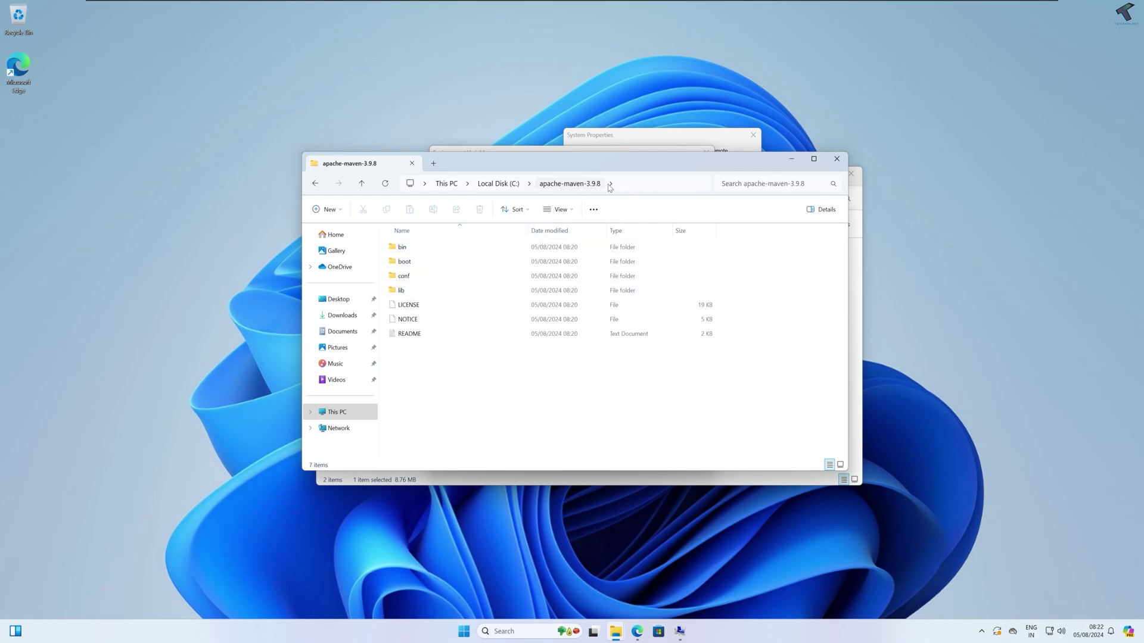
left_click(647, 184)
key("ctrl+c")
right_click(498, 186)
left_click(536, 206)
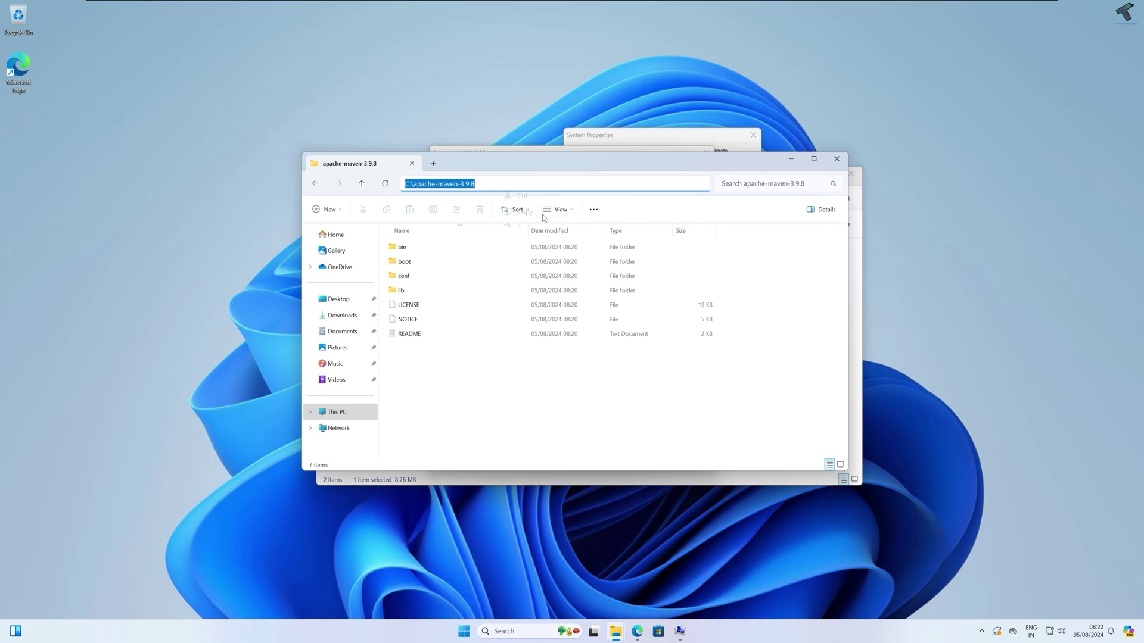
Step: Set the MAVEN_HOME variable's value to C:\apache-maven-3.9.8 and save the new system variable
left_click(791, 159)
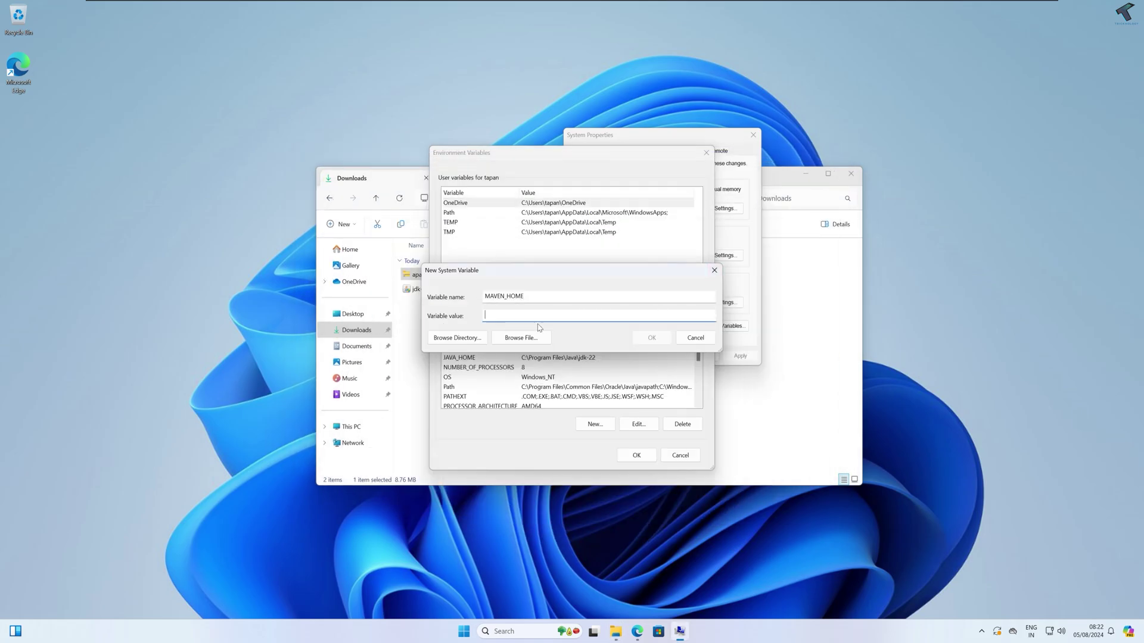
key("ctrl+v")
left_click(656, 341)
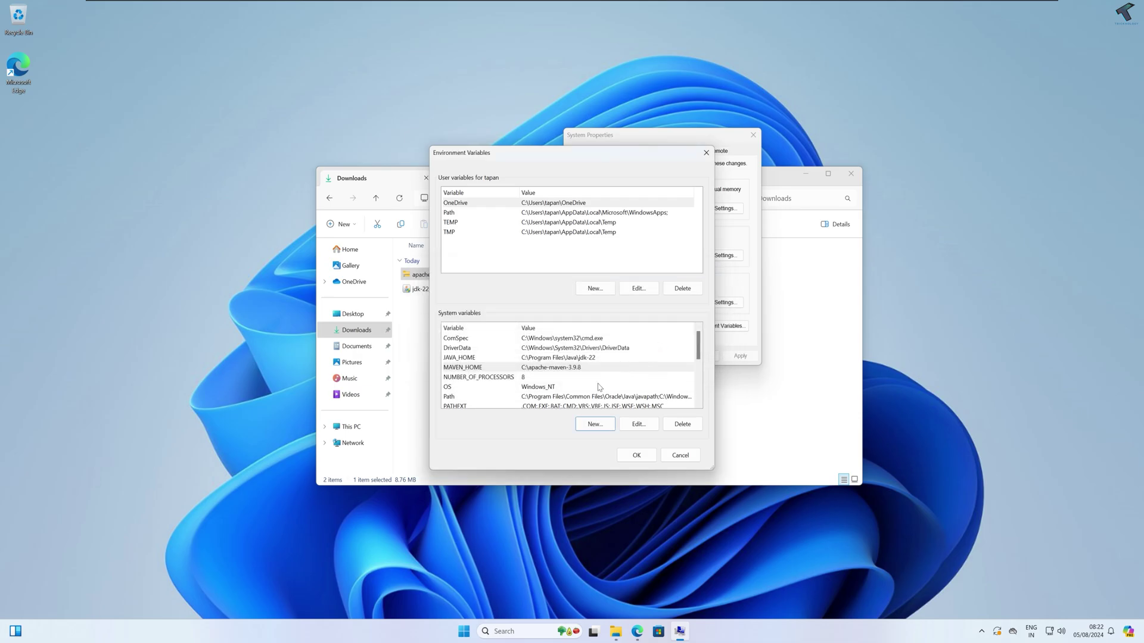
Step: Add the entry %MAVEN_HOME%\bin to the system Path variable and save all environment variable and system property changes
scroll(598, 388, "down", 1)
left_click(483, 371)
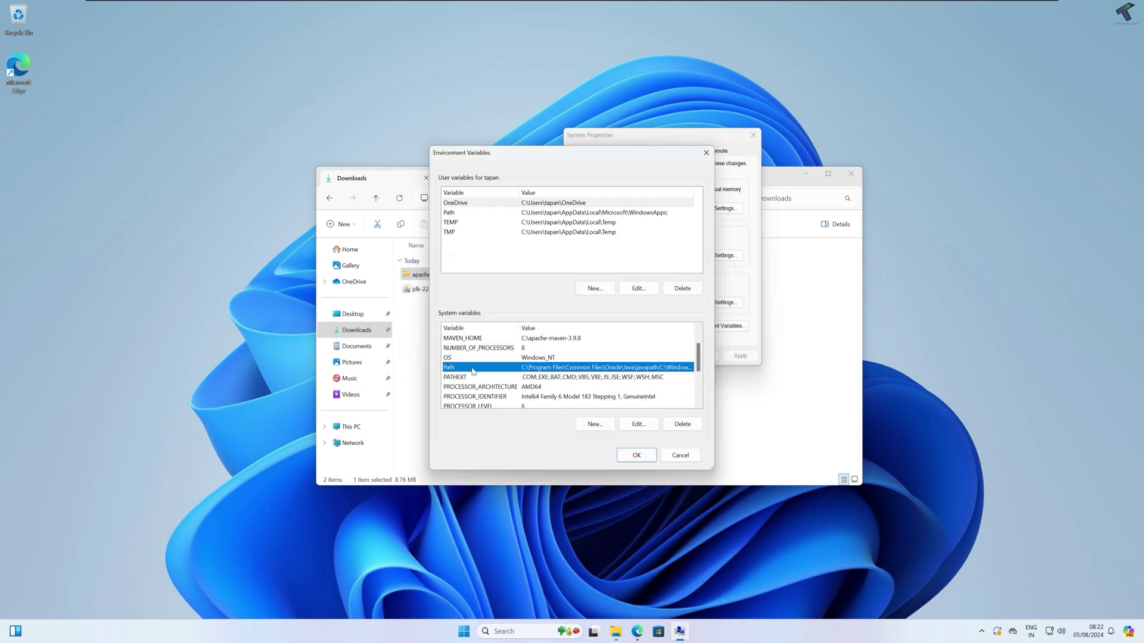
scroll(560, 368, "up", 1)
scroll(559, 363, "down", 1)
scroll(559, 362, "up", 1)
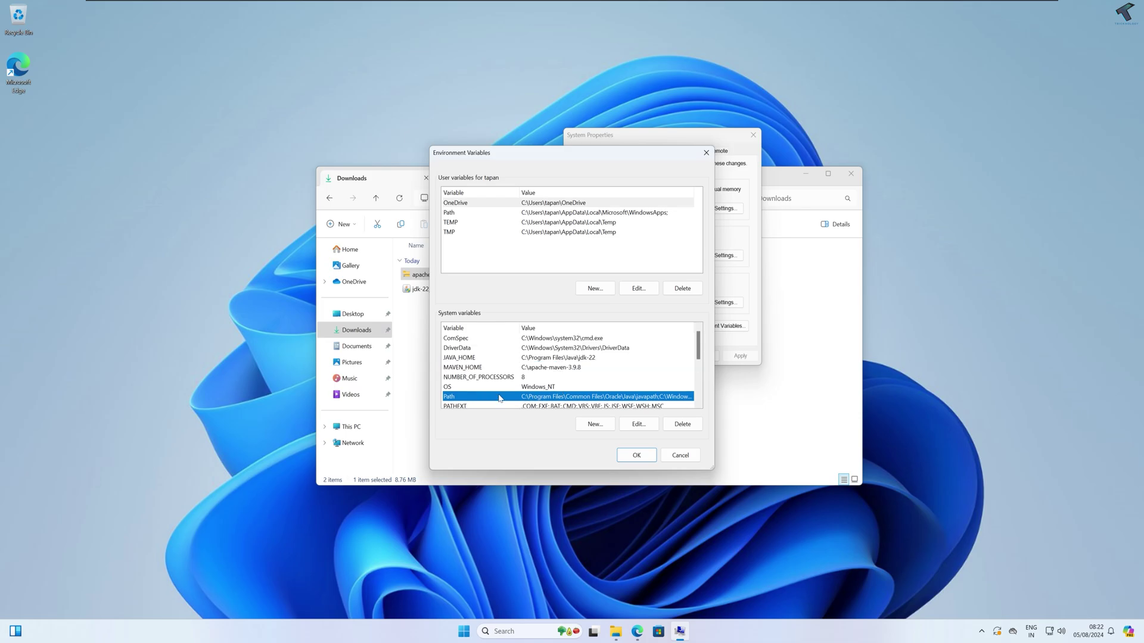
left_click(638, 424)
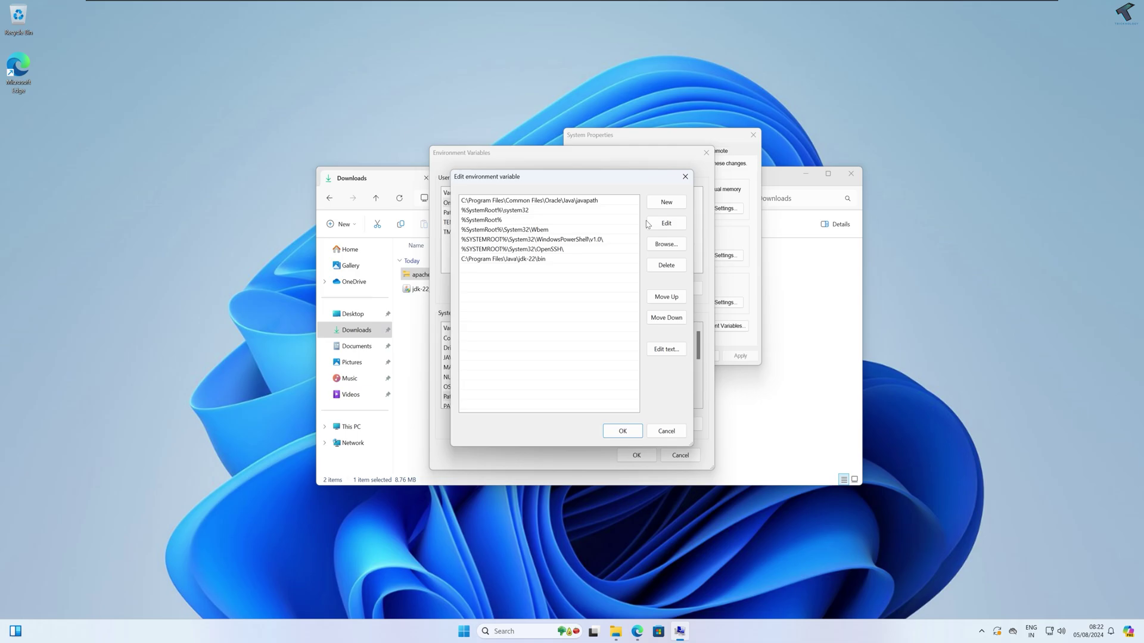
left_click(666, 202)
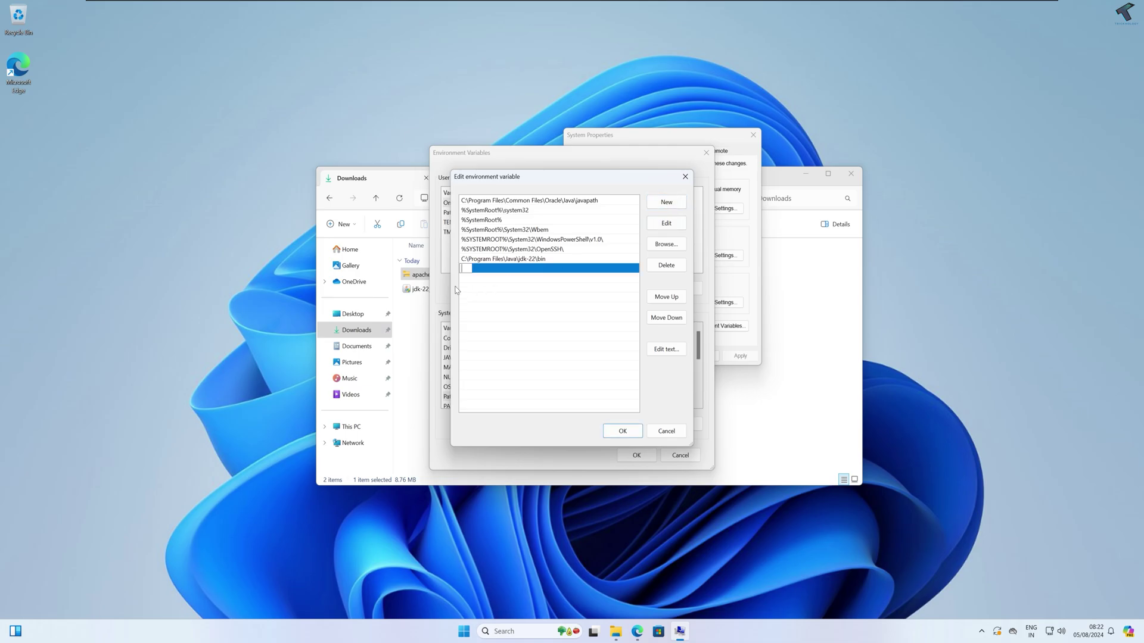
type("%")
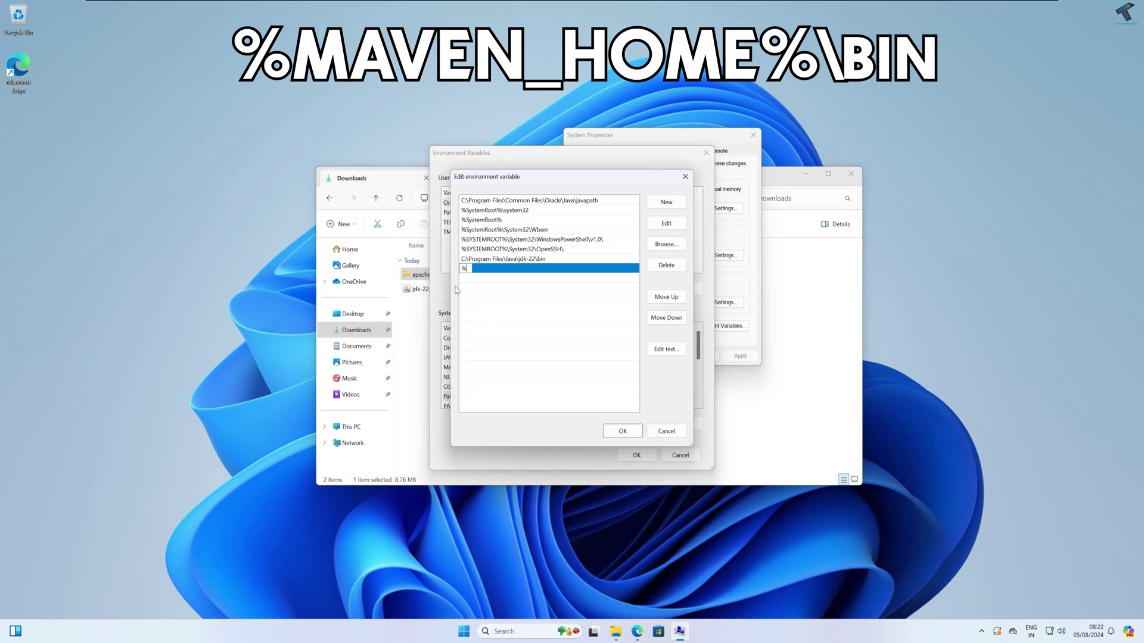
type("MAVEN_HOME%\\bin")
left_click(613, 399)
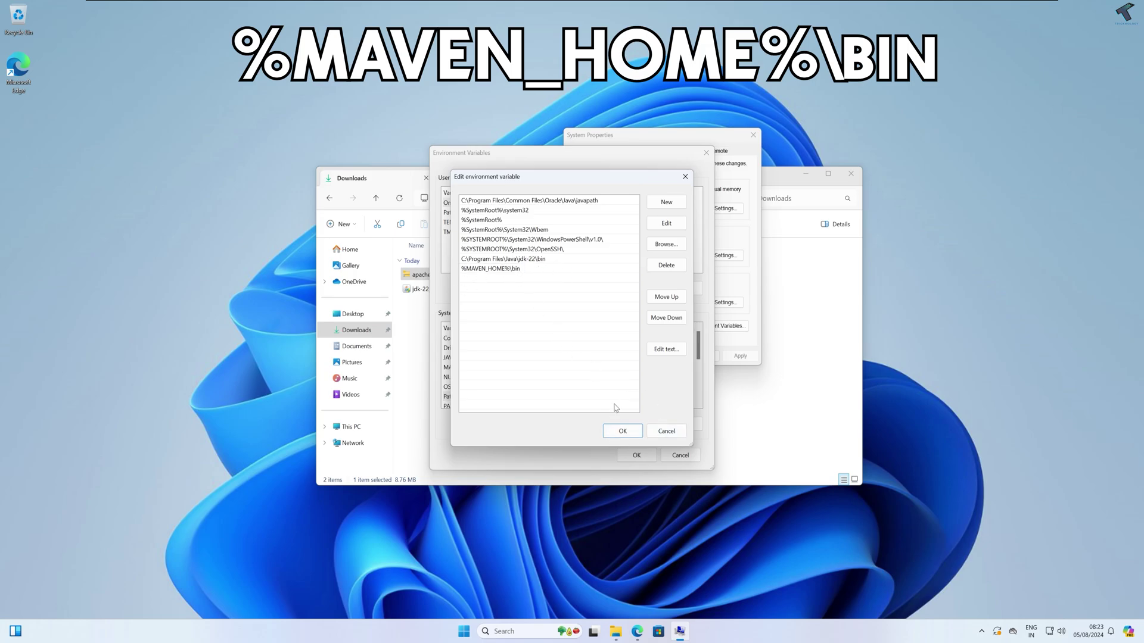
left_click(623, 433)
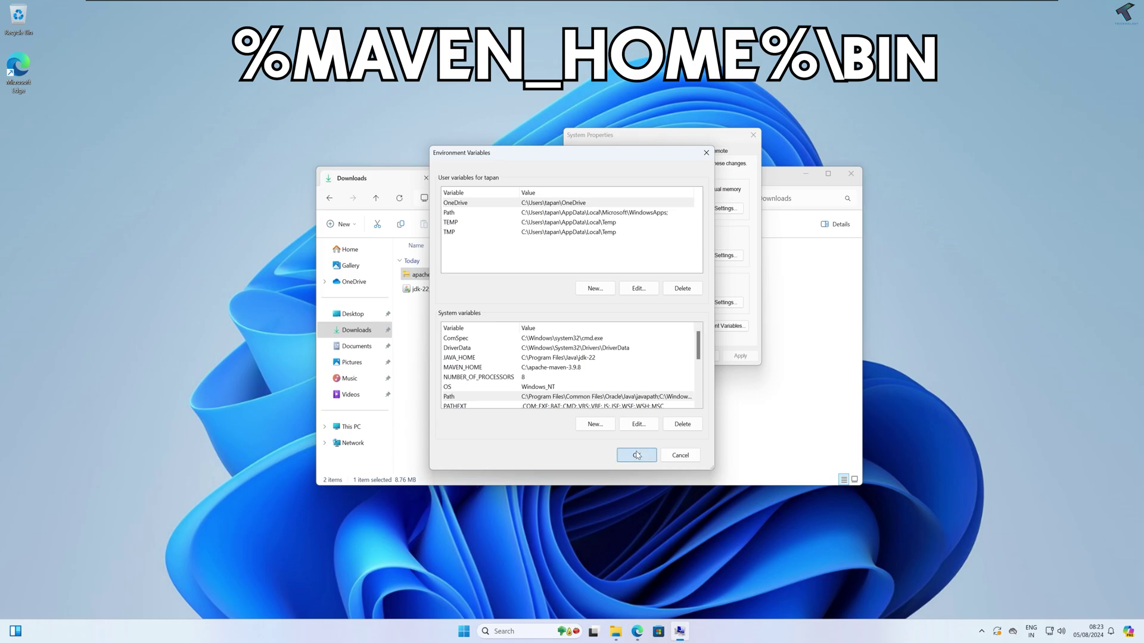
left_click(637, 455)
left_click(665, 356)
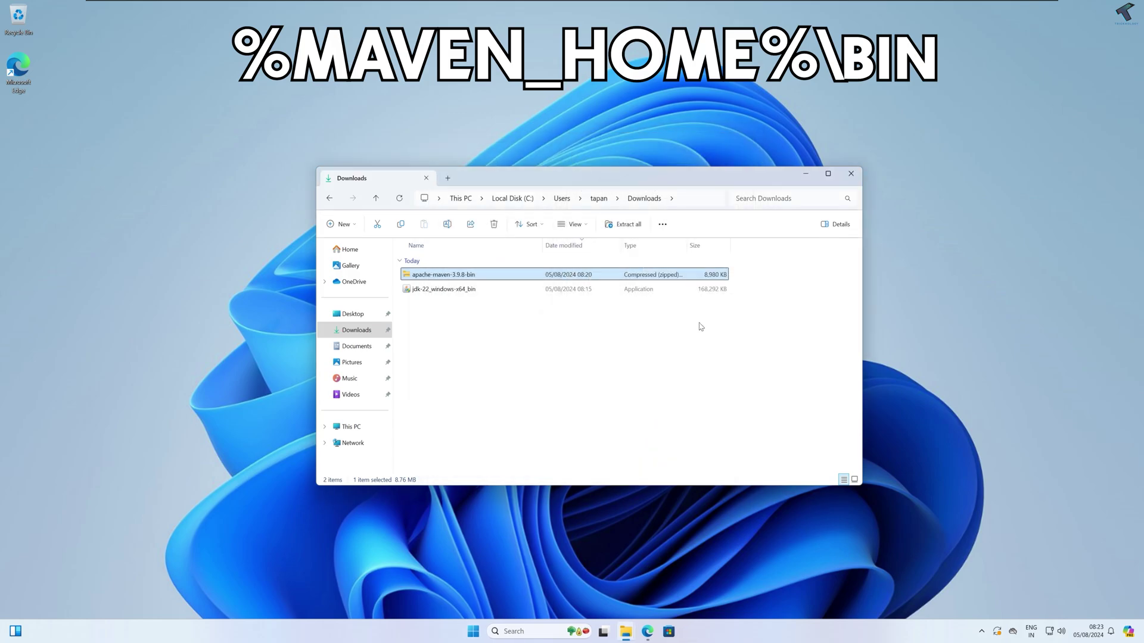
Step: Close the Downloads window and open Command Prompt as administrator, placing its window near the middle of the desktop
left_click(851, 173)
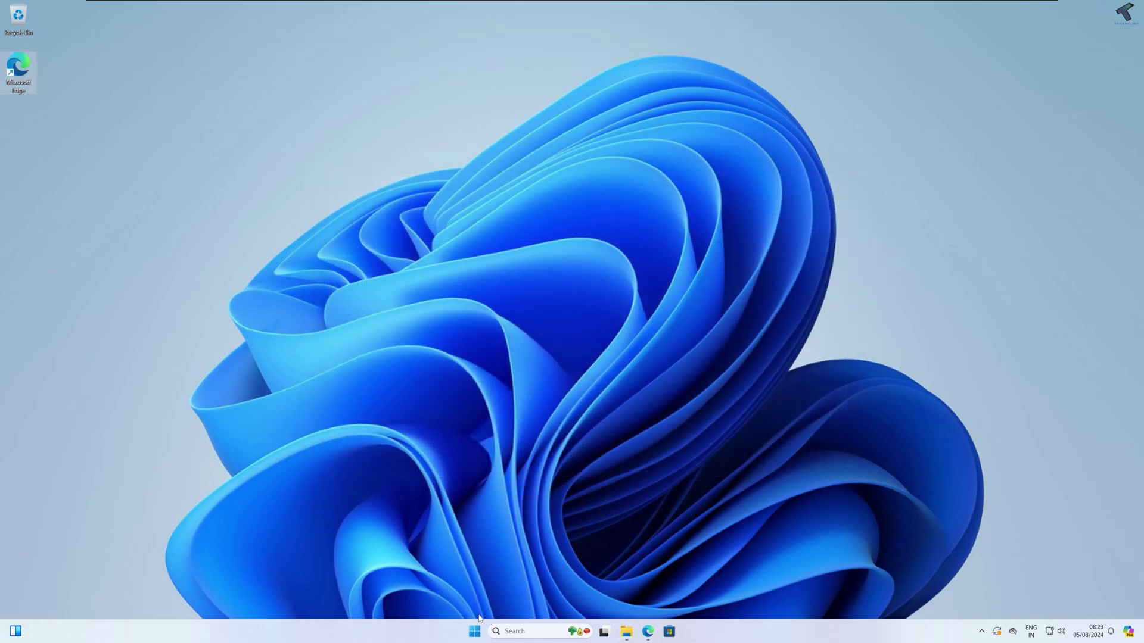
left_click(474, 630)
type("cm")
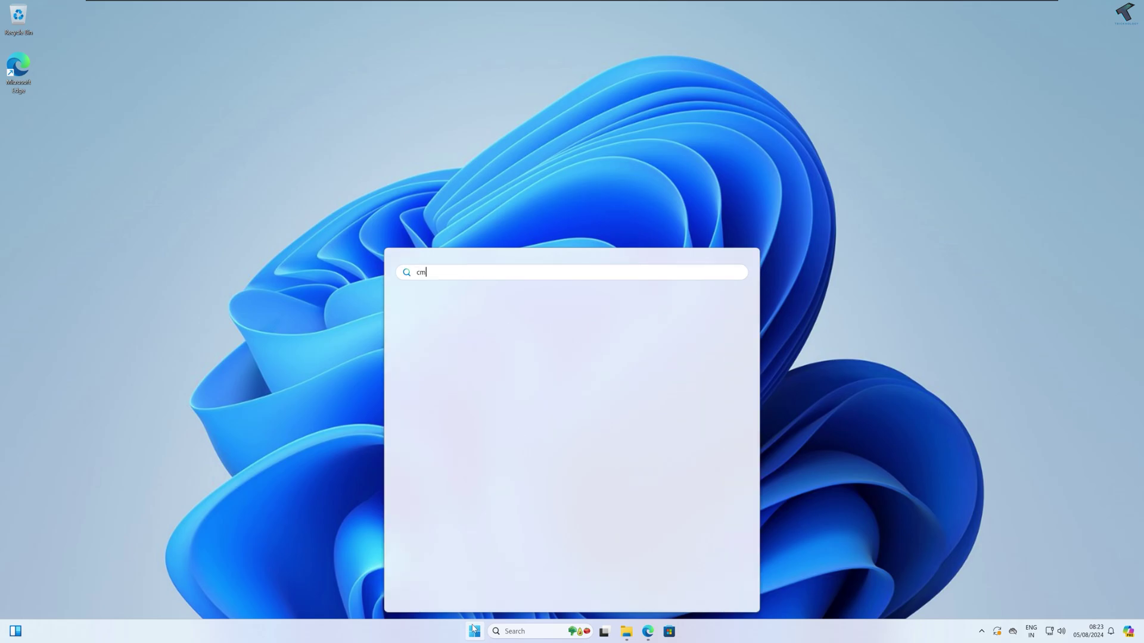
type("d")
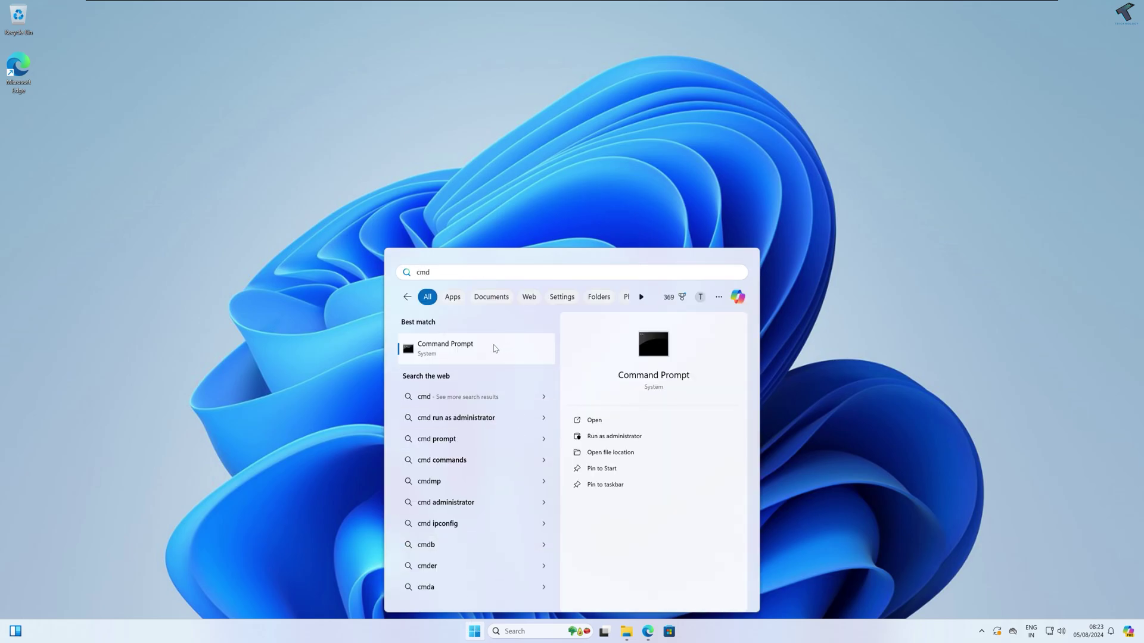
right_click(493, 349)
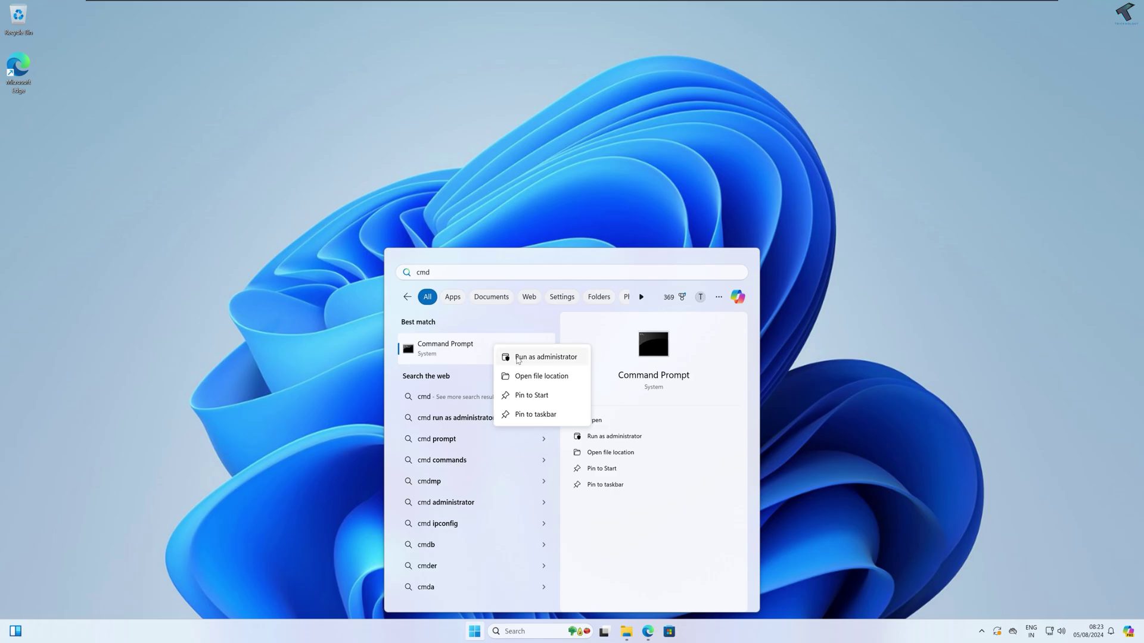
left_click(516, 357)
left_click(524, 396)
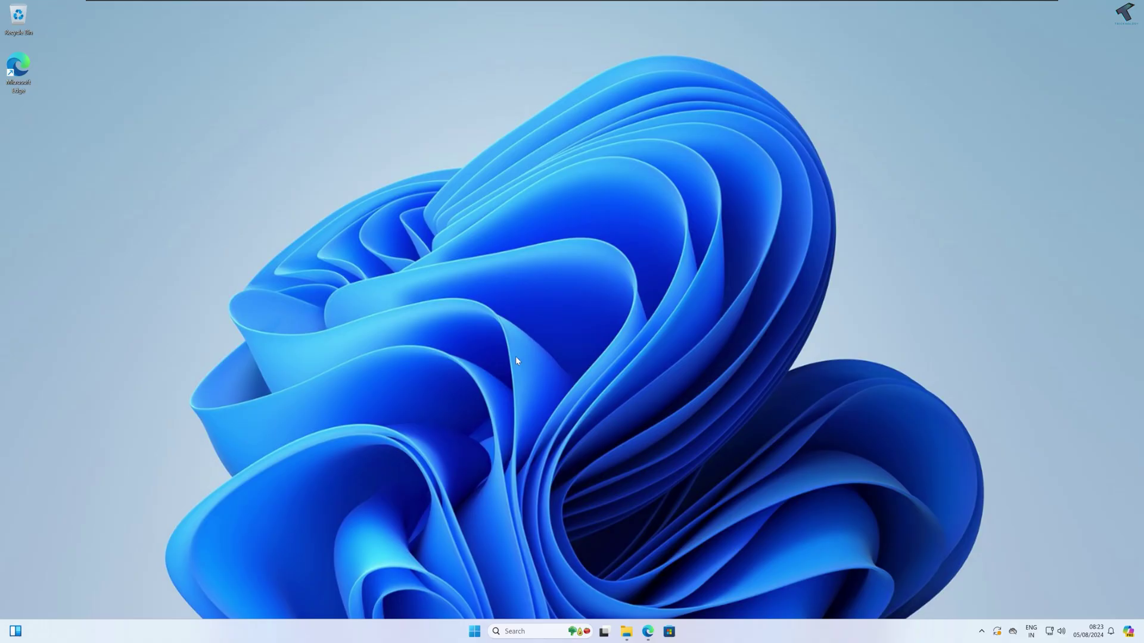
left_click_drag(494, 98, 562, 53)
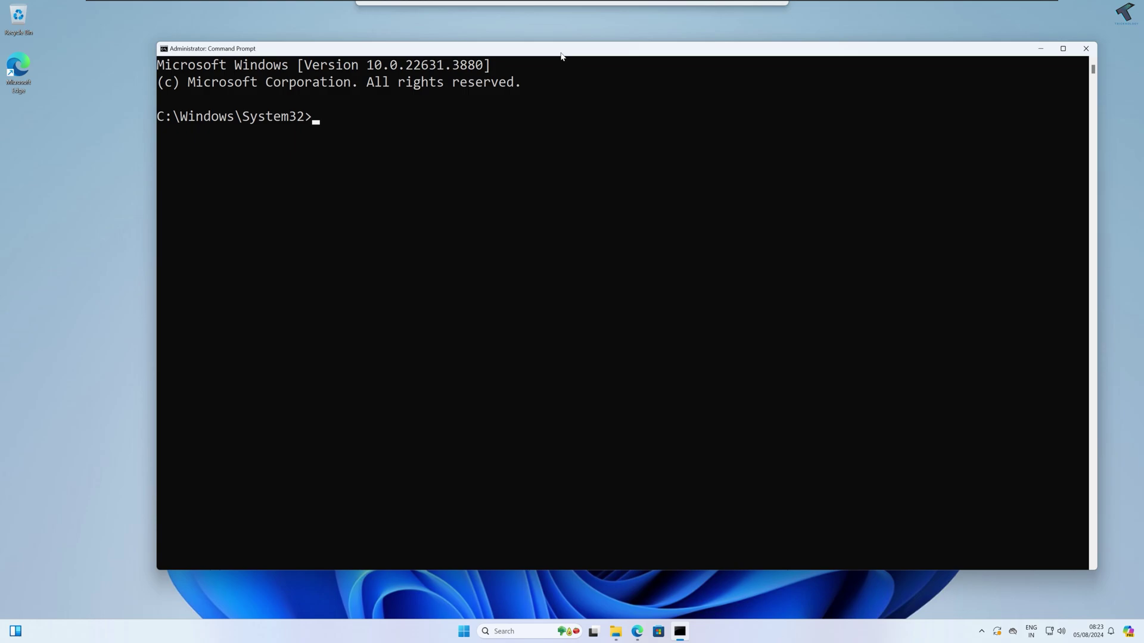
Step: Check the Maven installation with mvn -version and review the version line in the output
type("mvn")
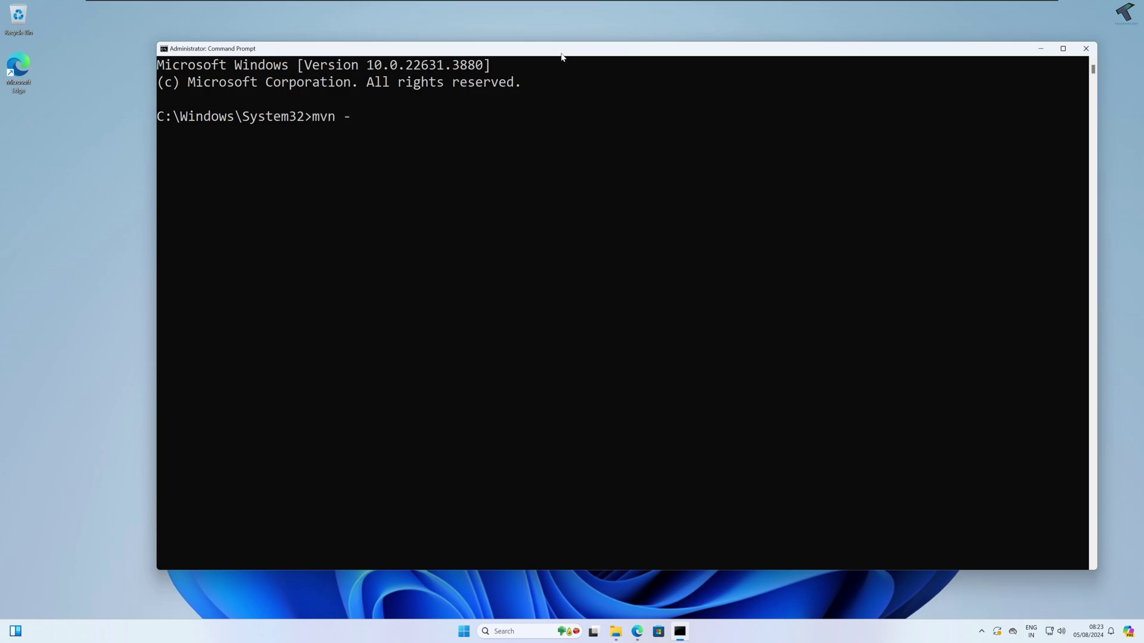
type(" -version")
key("Return")
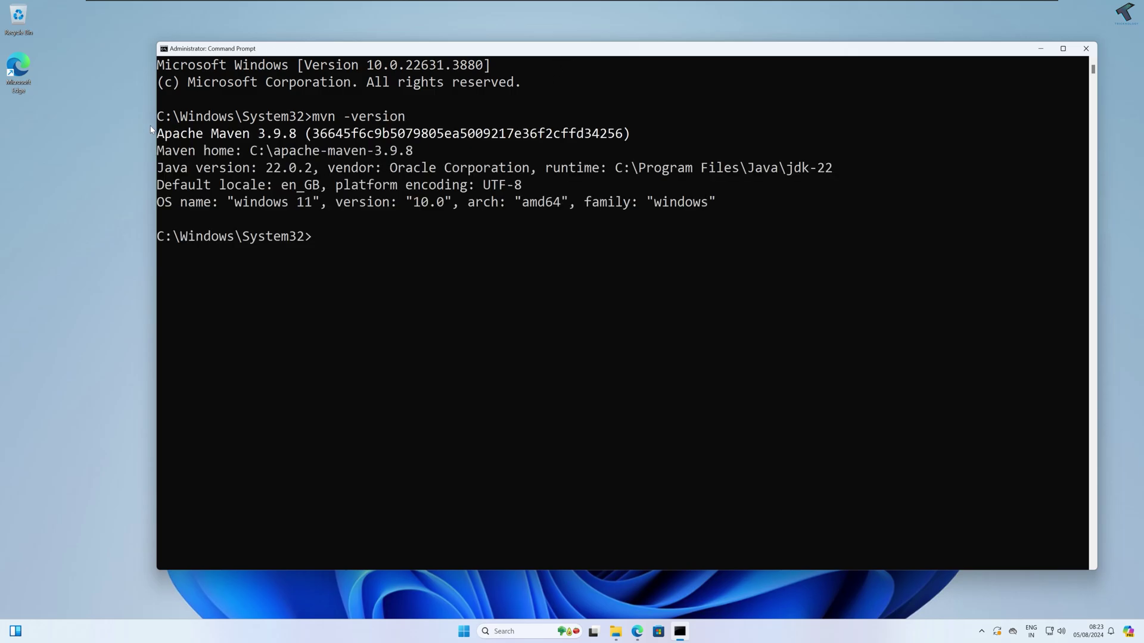
left_click_drag(154, 132, 653, 140)
left_click(656, 237)
left_click(649, 253)
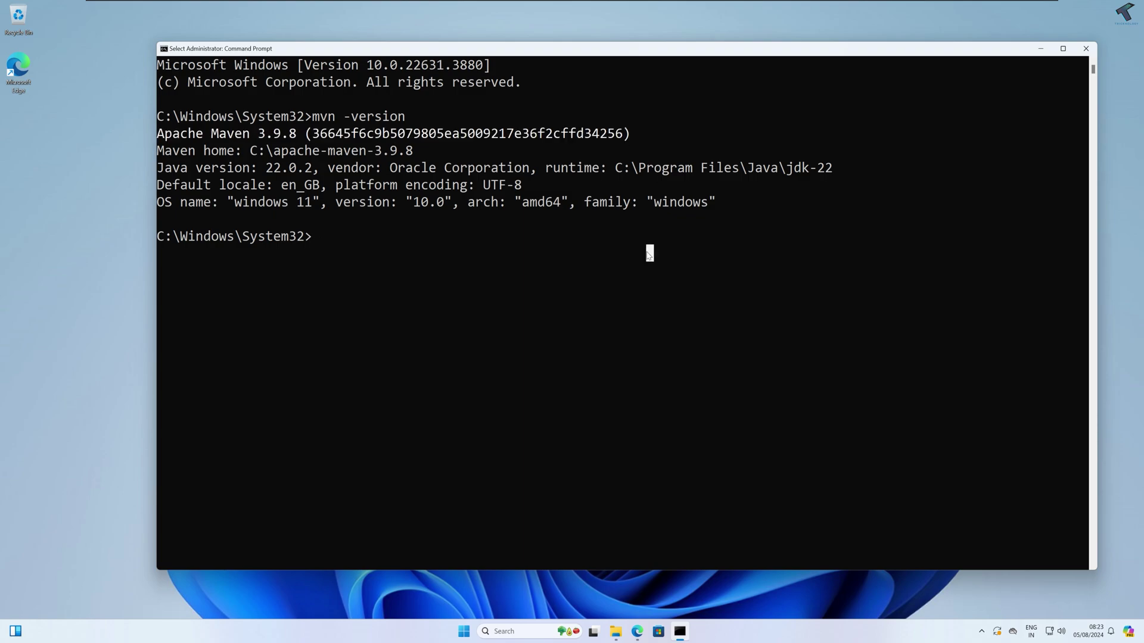